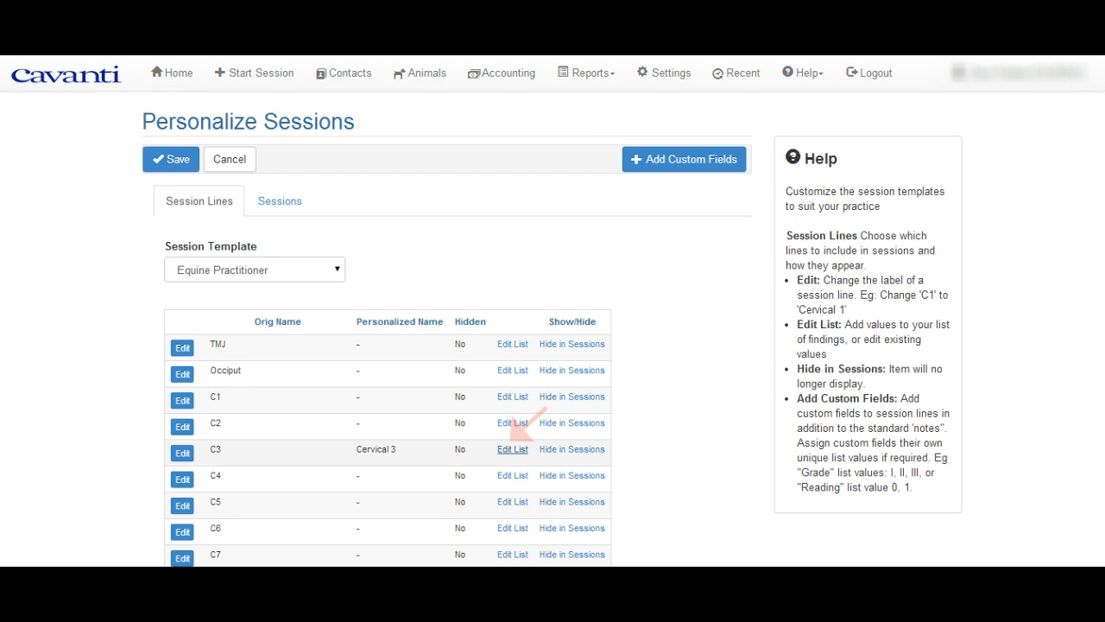
In the C3 session line's value list, change the description of Body Left to "Left" and save it
left_click(512, 449)
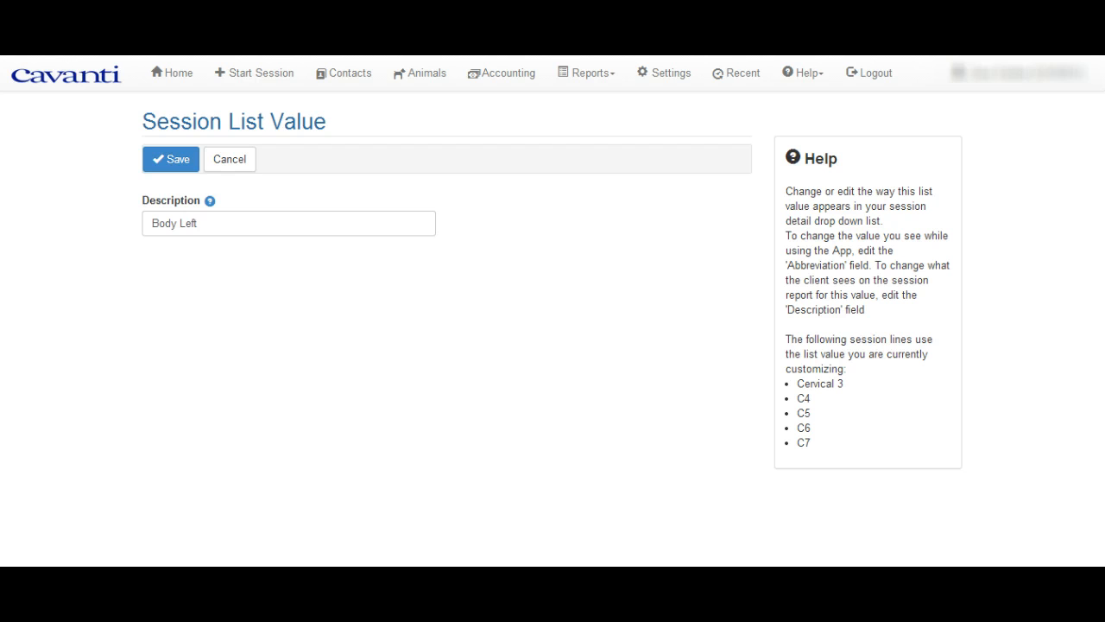
left_click(198, 224)
key("BackSpace")
key("BackSpace")
key("BackSpace")
key("BackSpace")
key("BackSpace")
key("BackSpace")
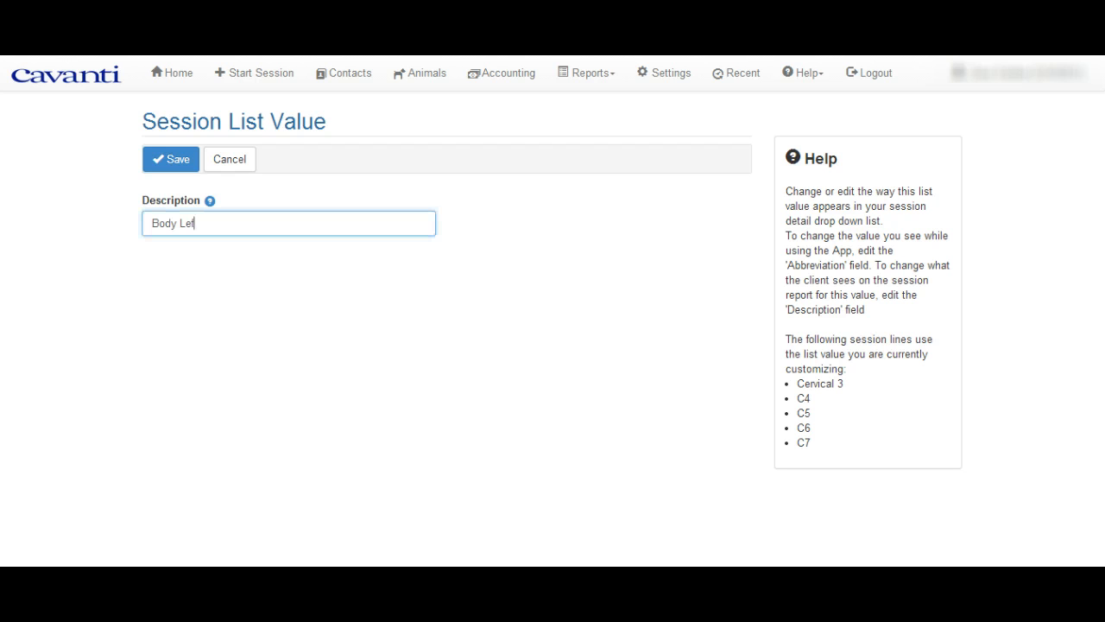
key("BackSpace")
key("BackSpace")
key("BackSpace")
type("Left")
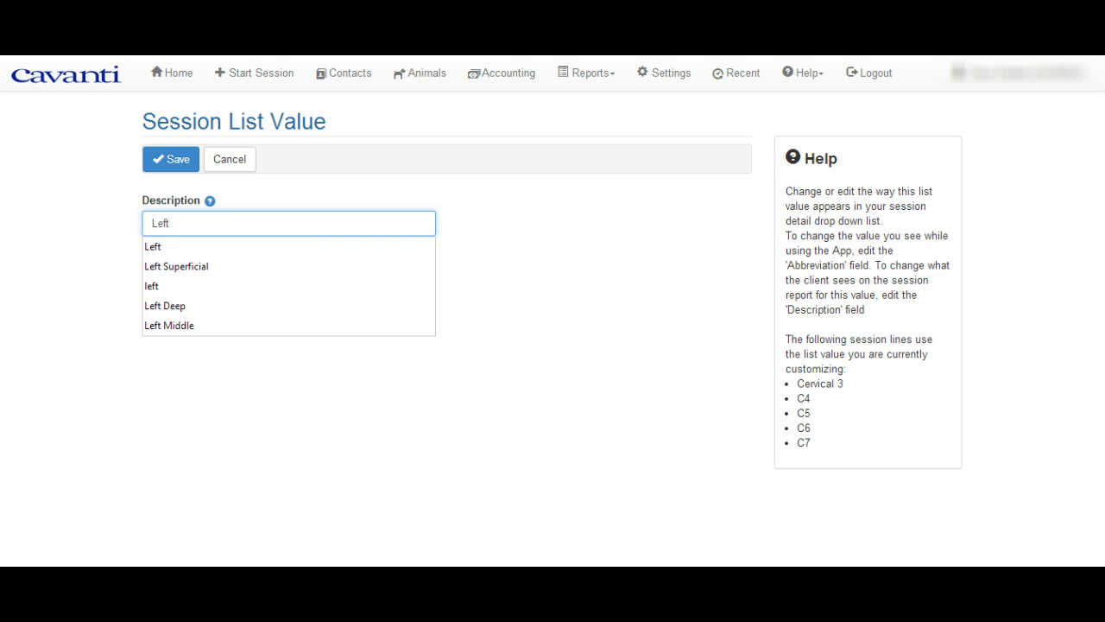
key("Tab")
key("Tab")
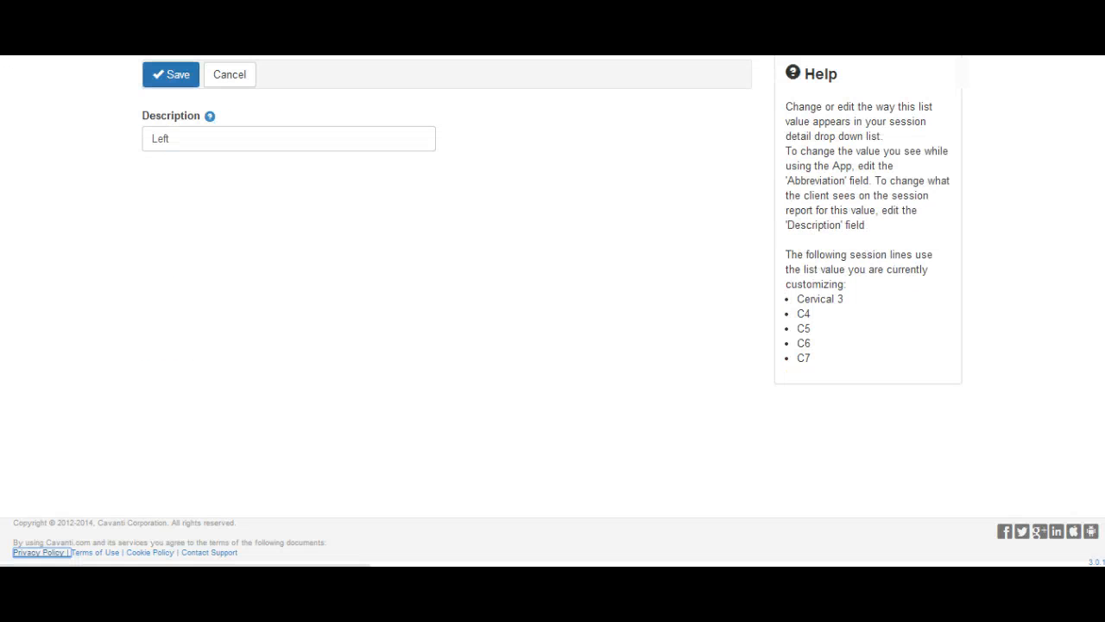
left_click(171, 75)
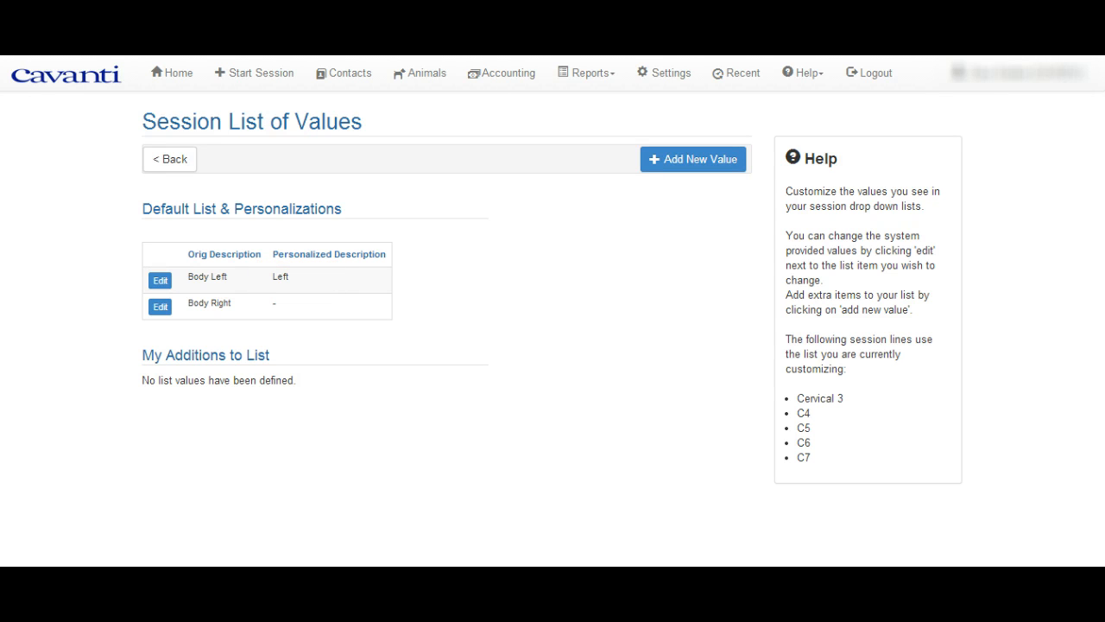
Remove the personalization from the Body Left list value and confirm the removal
left_click(159, 281)
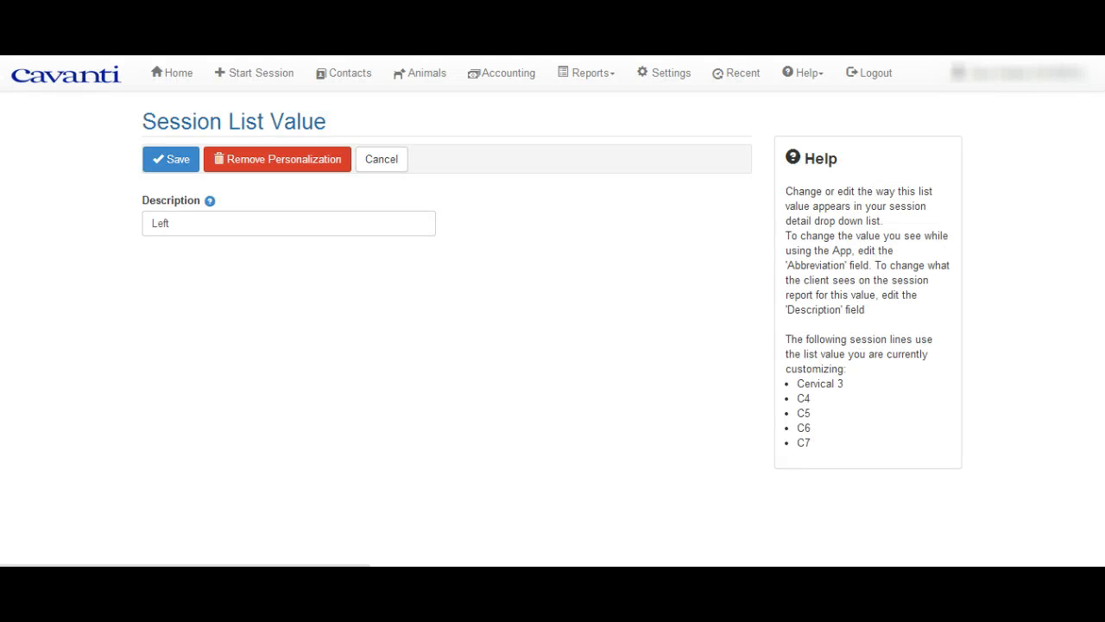
left_click(277, 159)
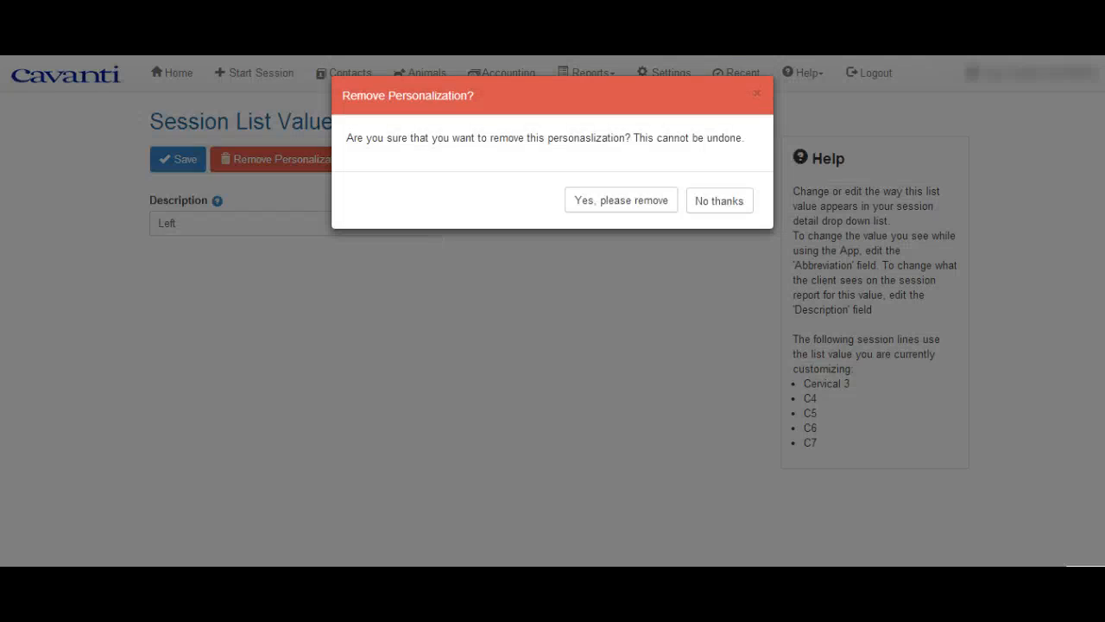
left_click(621, 200)
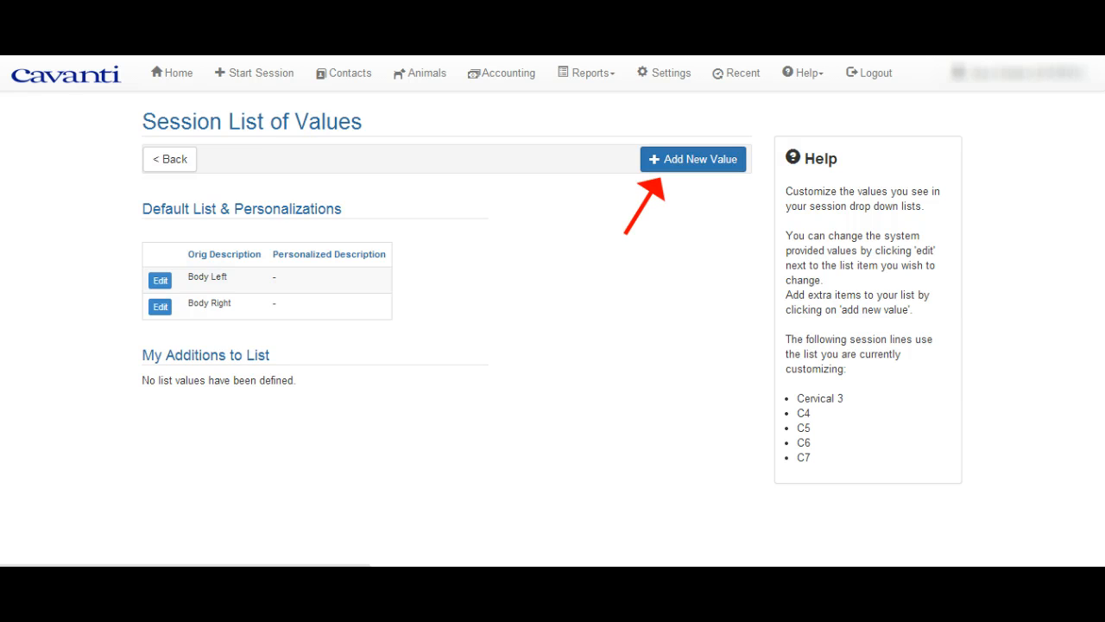
Add a new session list value with the description "Body UP" and save it
left_click(693, 159)
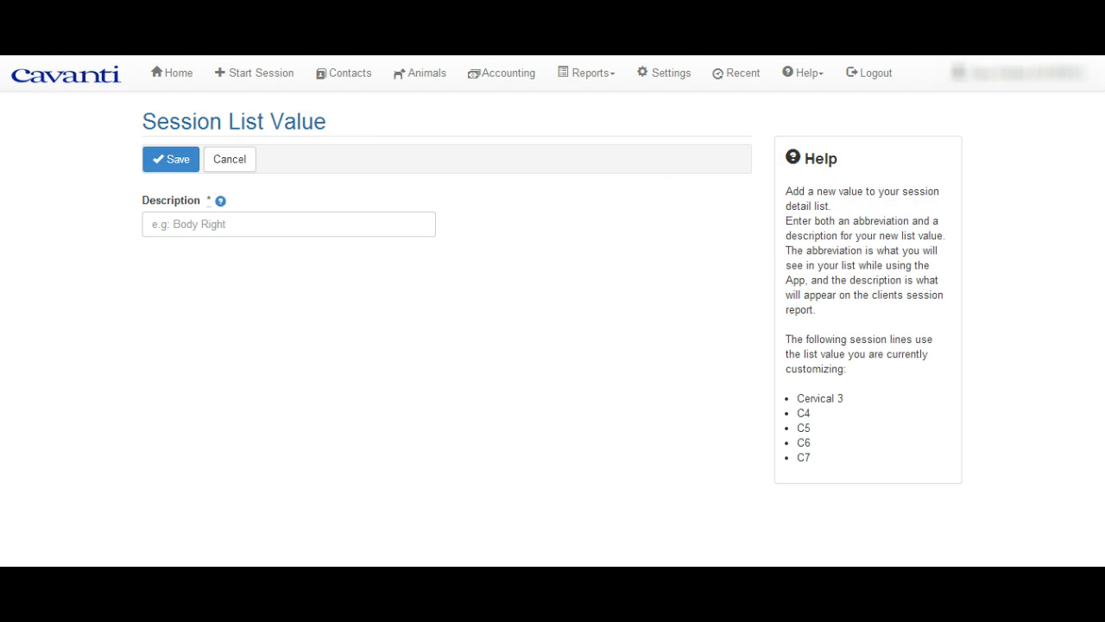
left_click(288, 224)
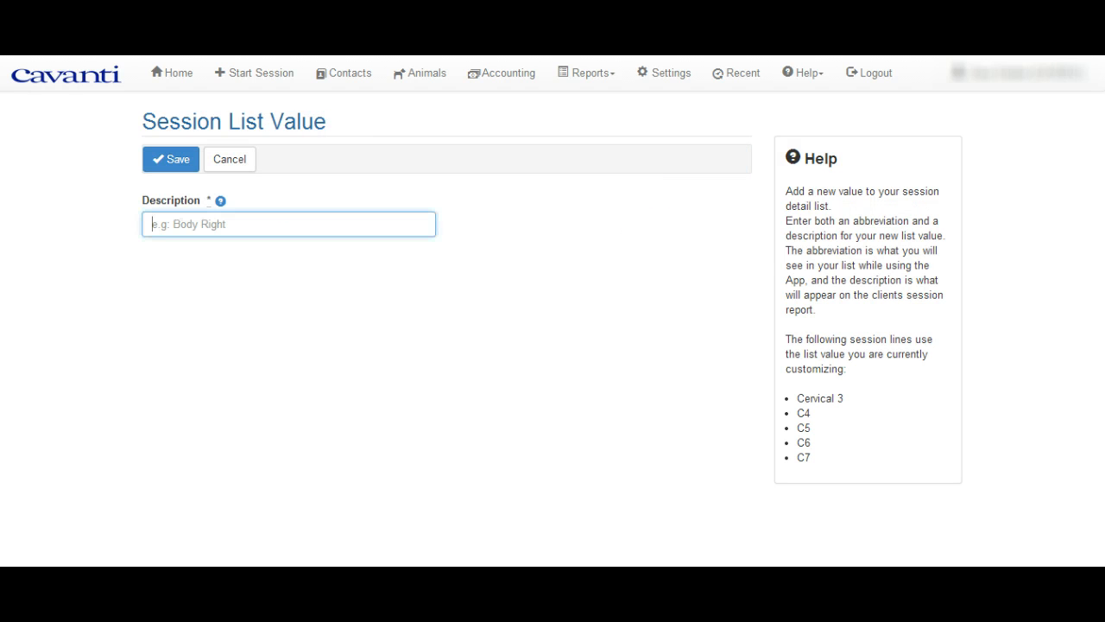
type("Body UP")
left_click(171, 158)
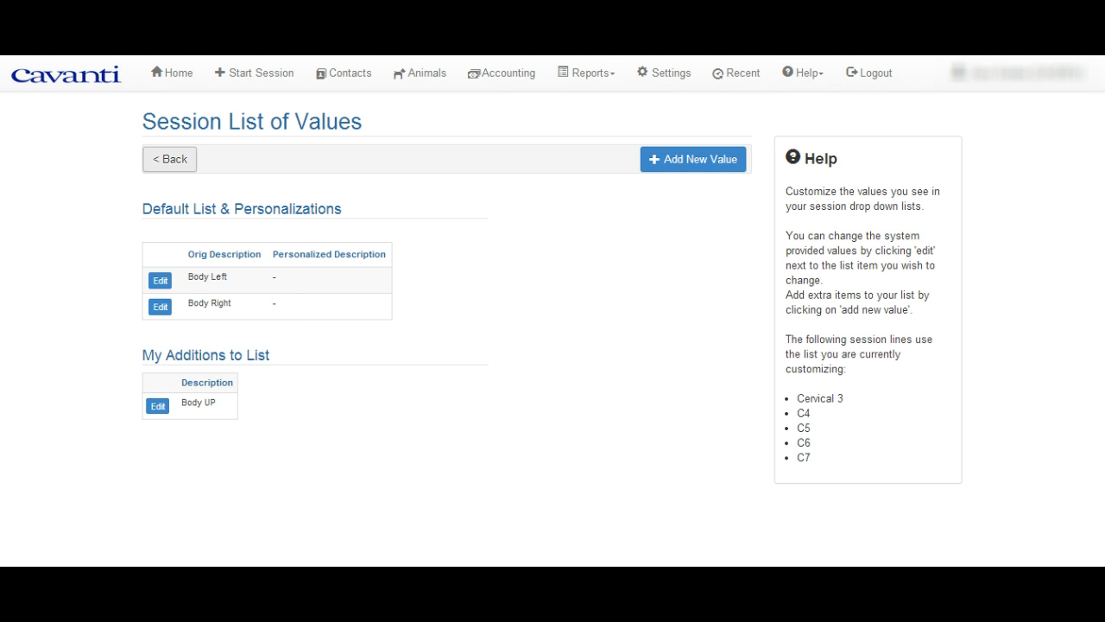
Return to the Equine Practitioner session lines and hide the C4 and C5 lines in sessions
left_click(171, 159)
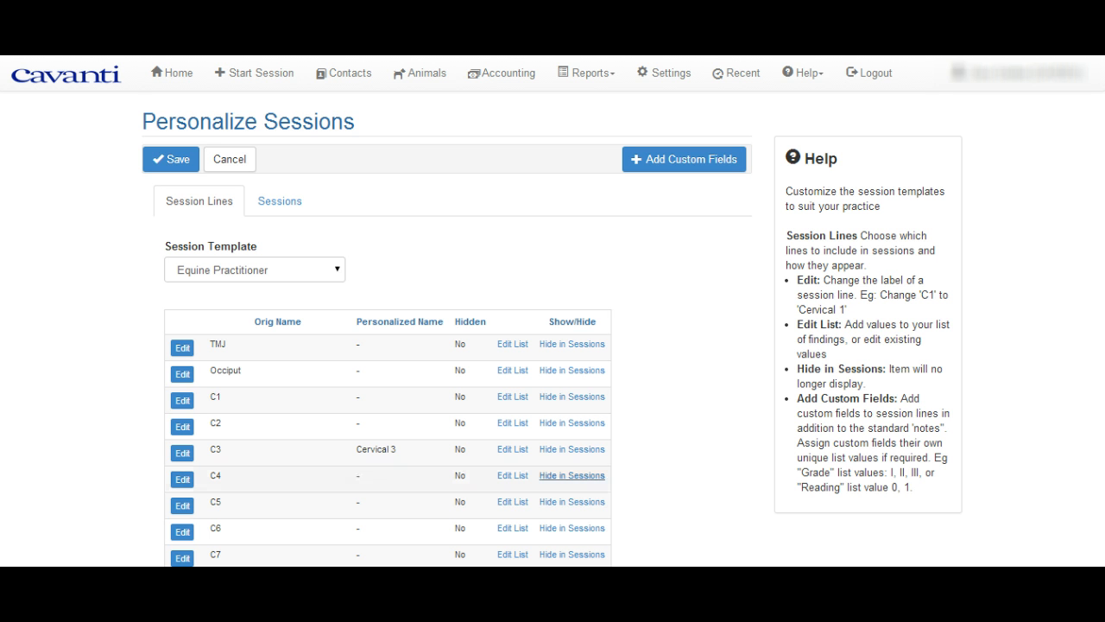
left_click(571, 476)
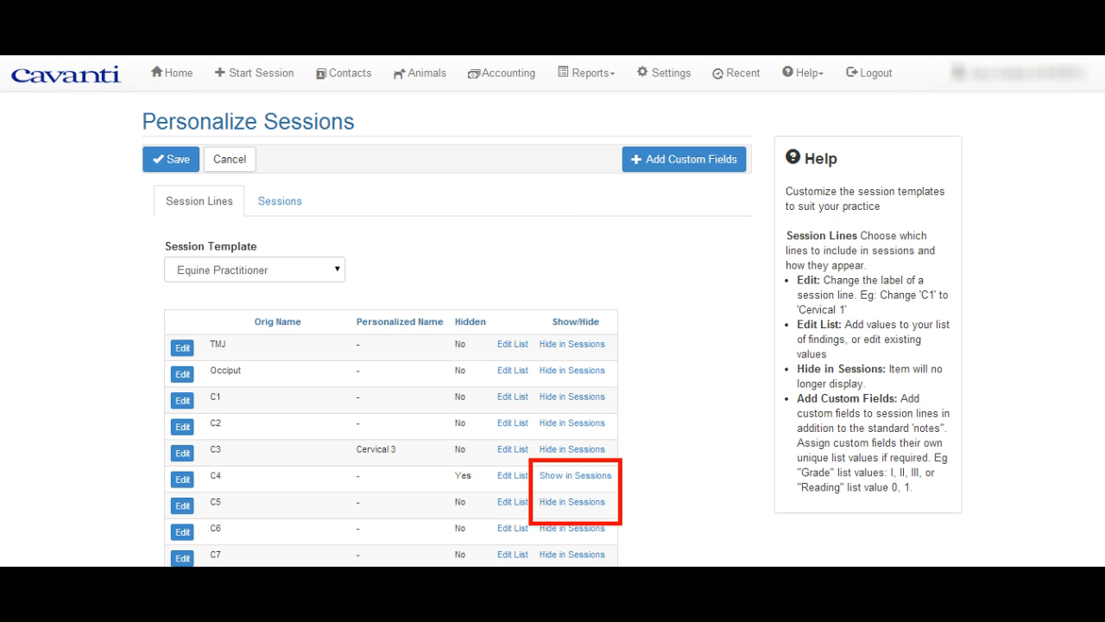
left_click(572, 502)
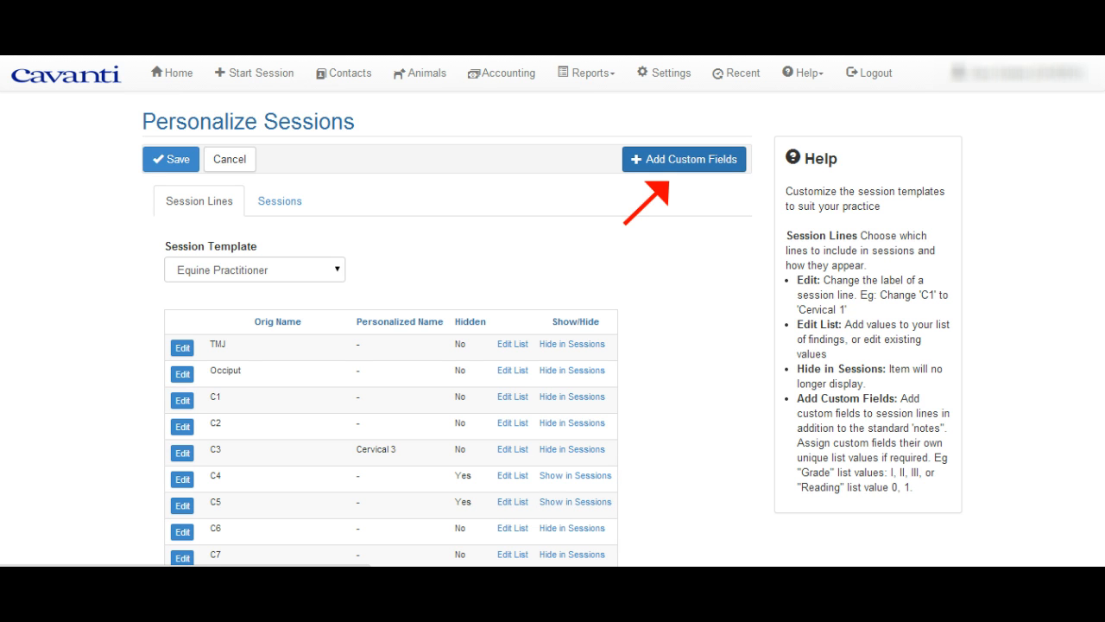
Review the existing Session Details custom fields and open the Displayed Where choices for a new custom field
left_click(683, 159)
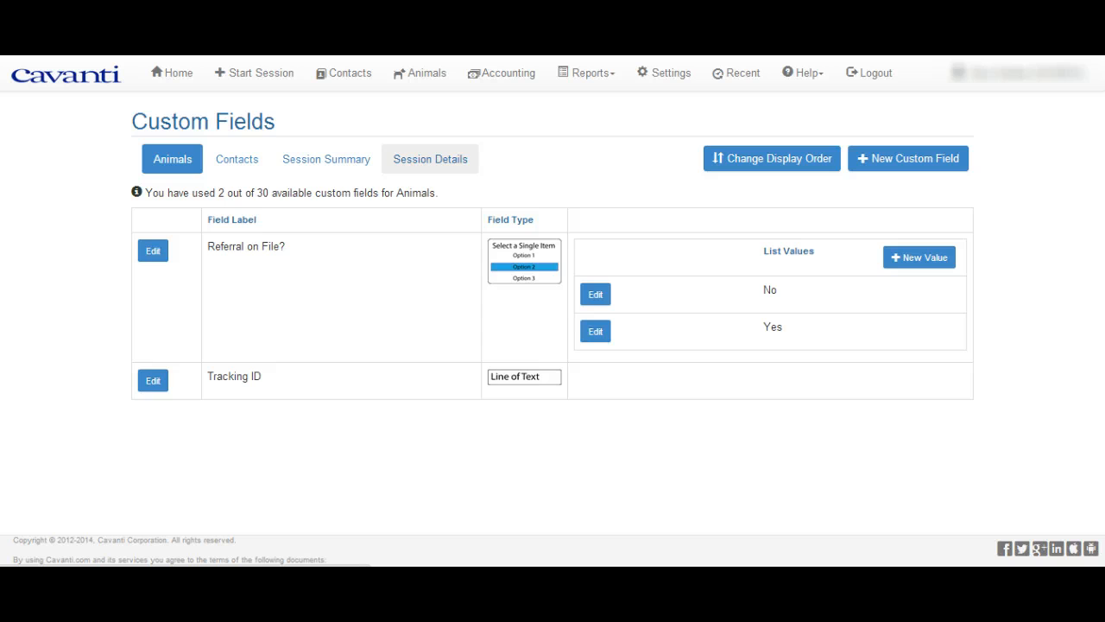
left_click(430, 159)
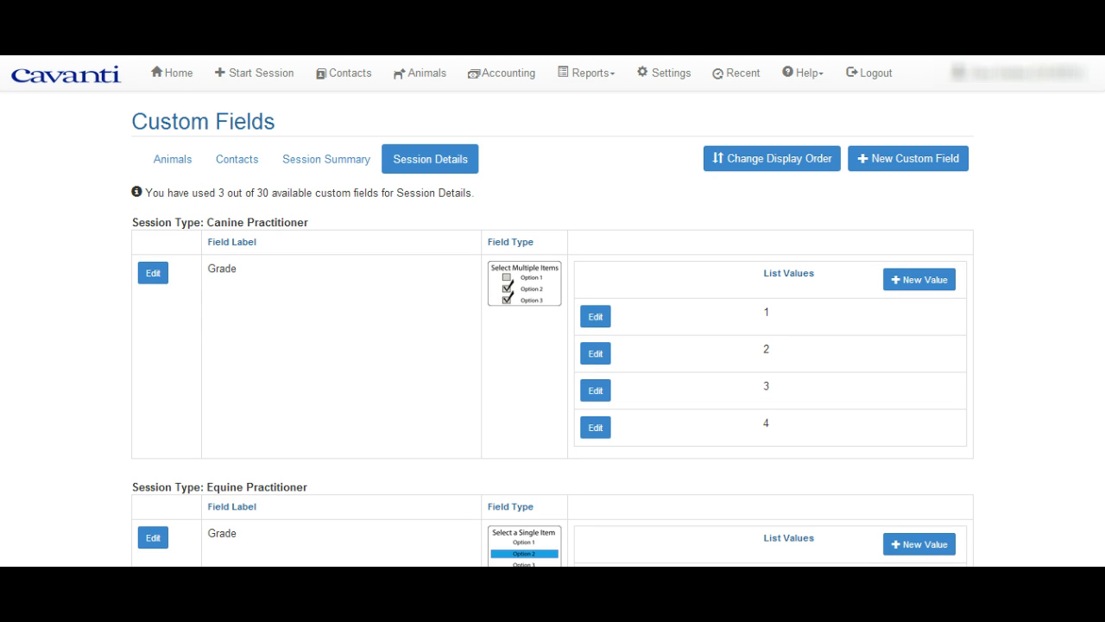
scroll(552, 311, "down", 2)
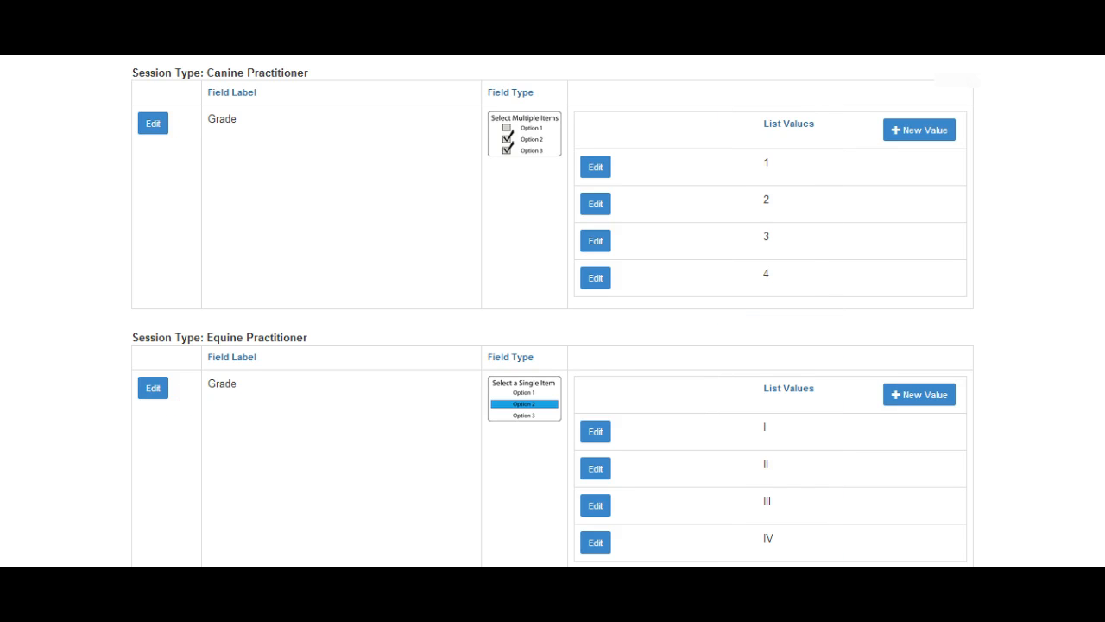
scroll(553, 311, "up", 2)
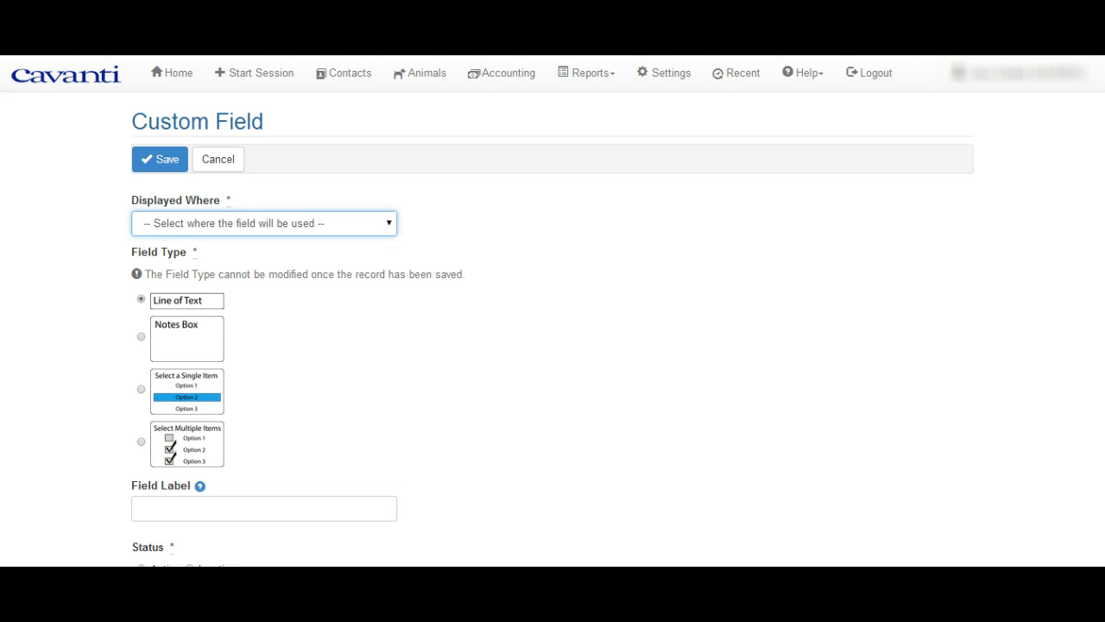
key("alt+Down")
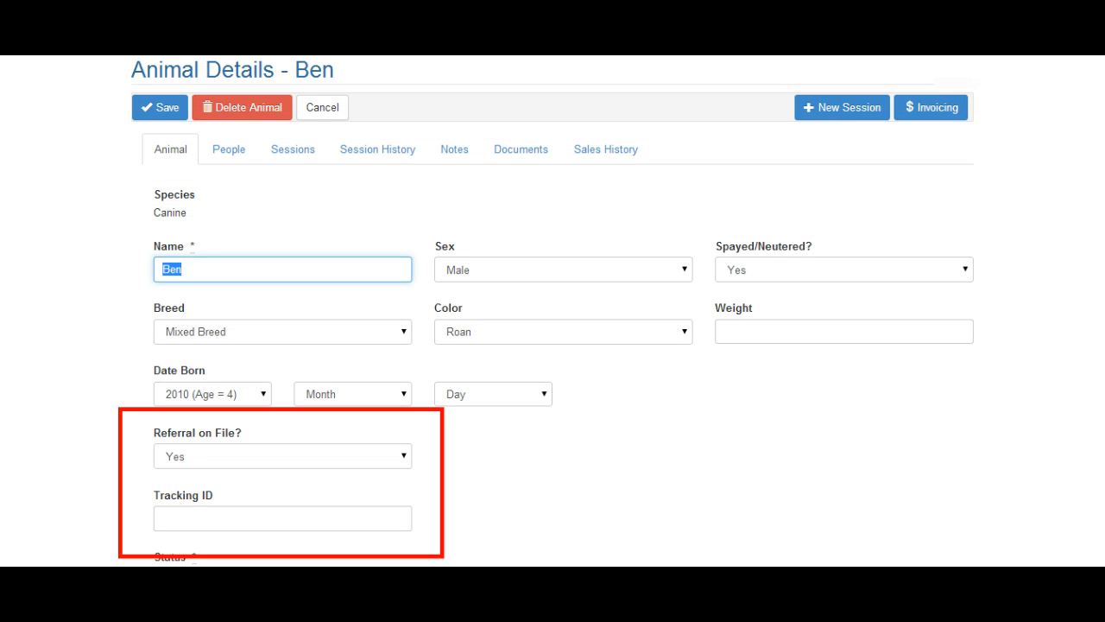
Check the Referral on File? choices in the animal's details, keeping Yes selected
left_click(283, 456)
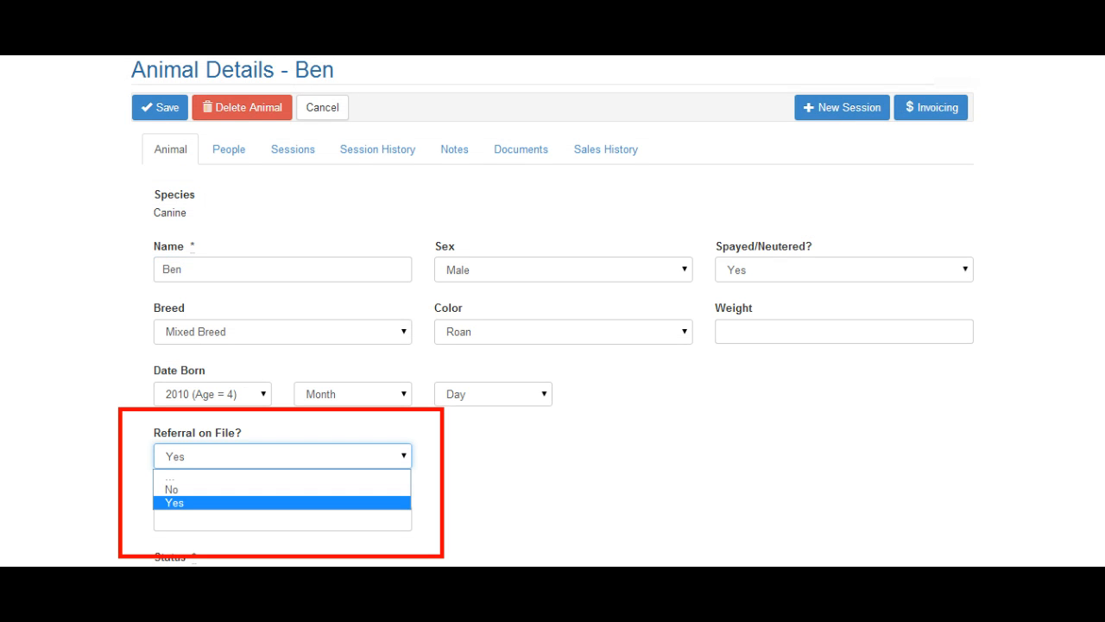
key("Return")
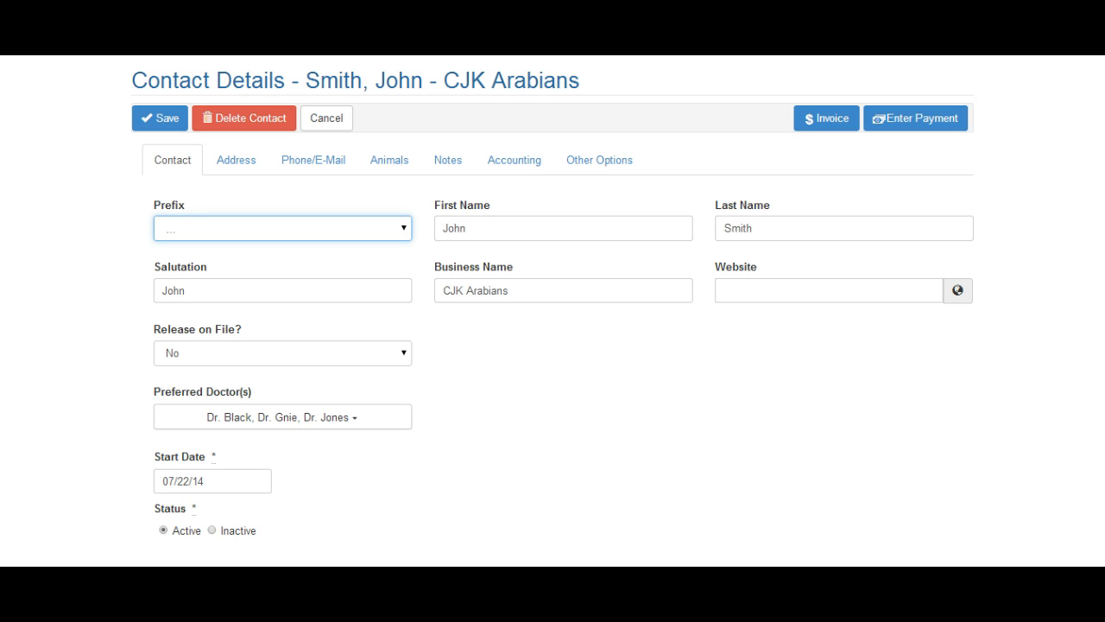
In the contact's Preferred Doctor(s) field, select the fourth listed doctor and deselect the third
left_click(283, 417)
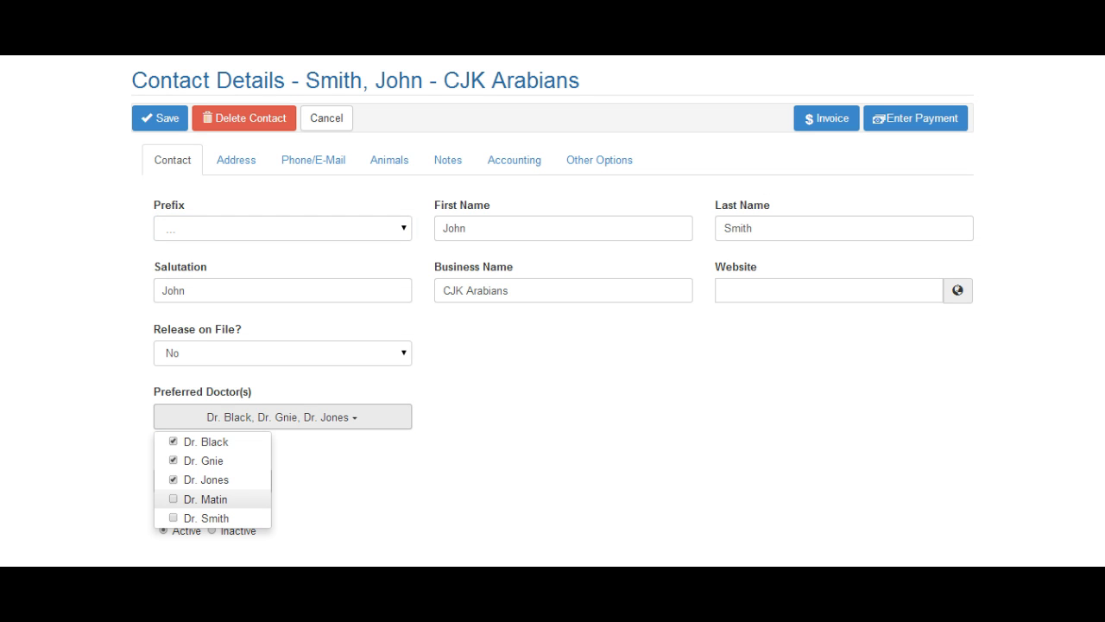
left_click(205, 499)
left_click(205, 479)
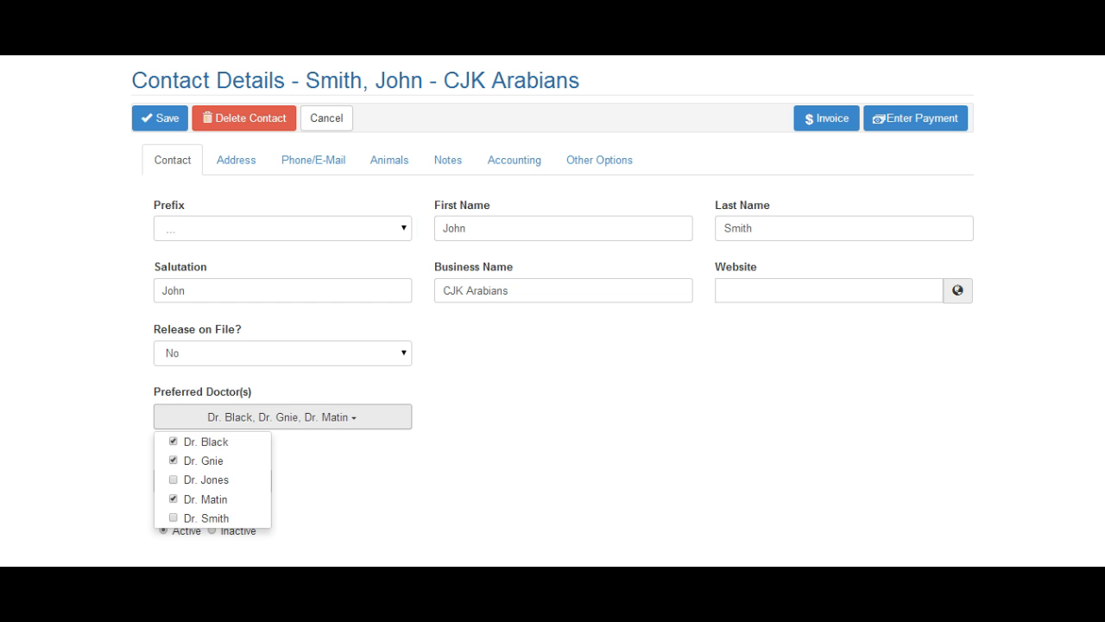
left_click(518, 457)
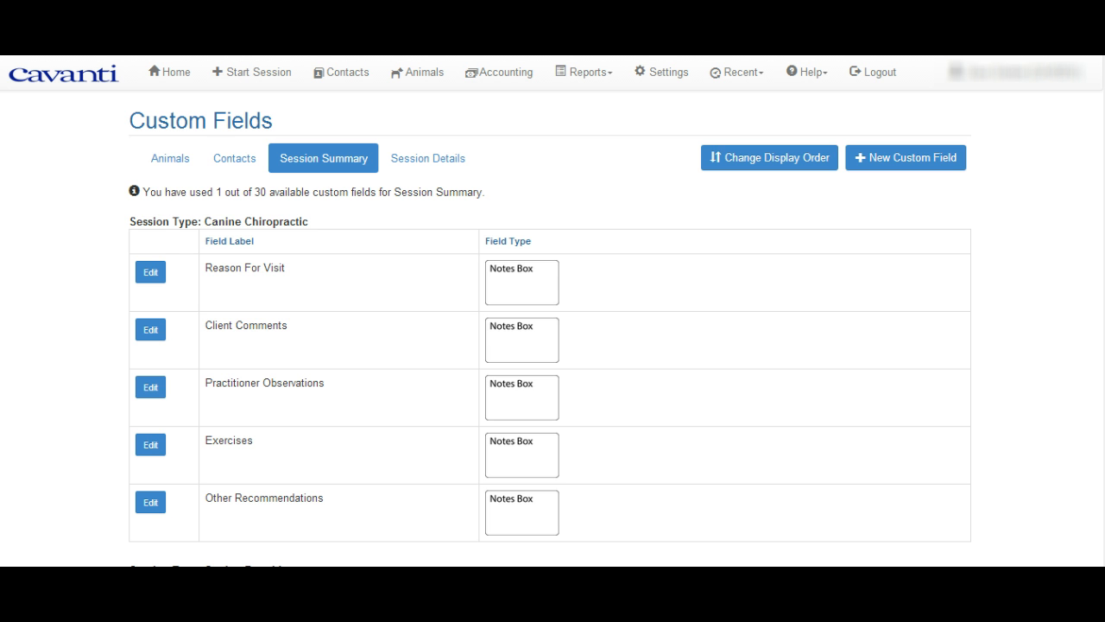
Review the Session Summary custom fields by session type and open Equine Practitioner's Work Recommendations field for editing
scroll(552, 311, "down", 15)
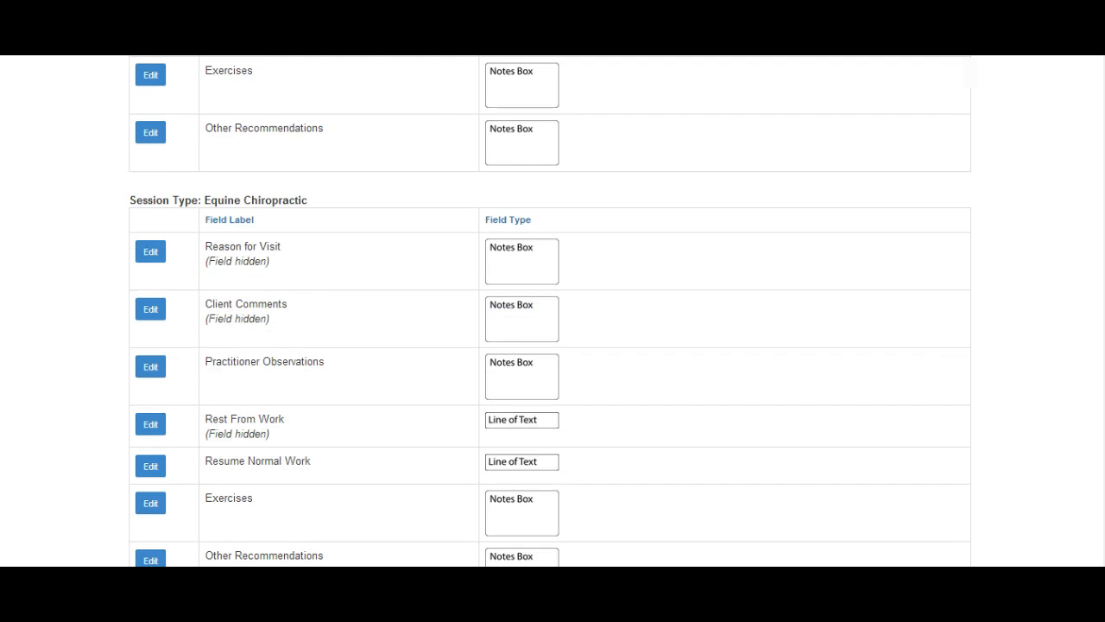
scroll(552, 311, "down", 4)
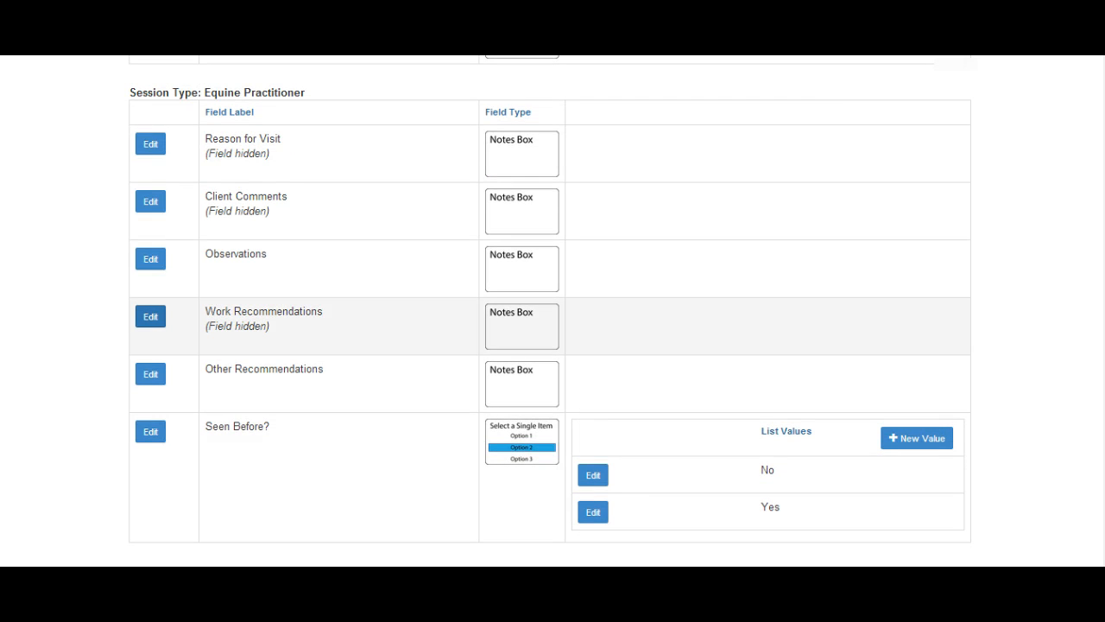
left_click(150, 316)
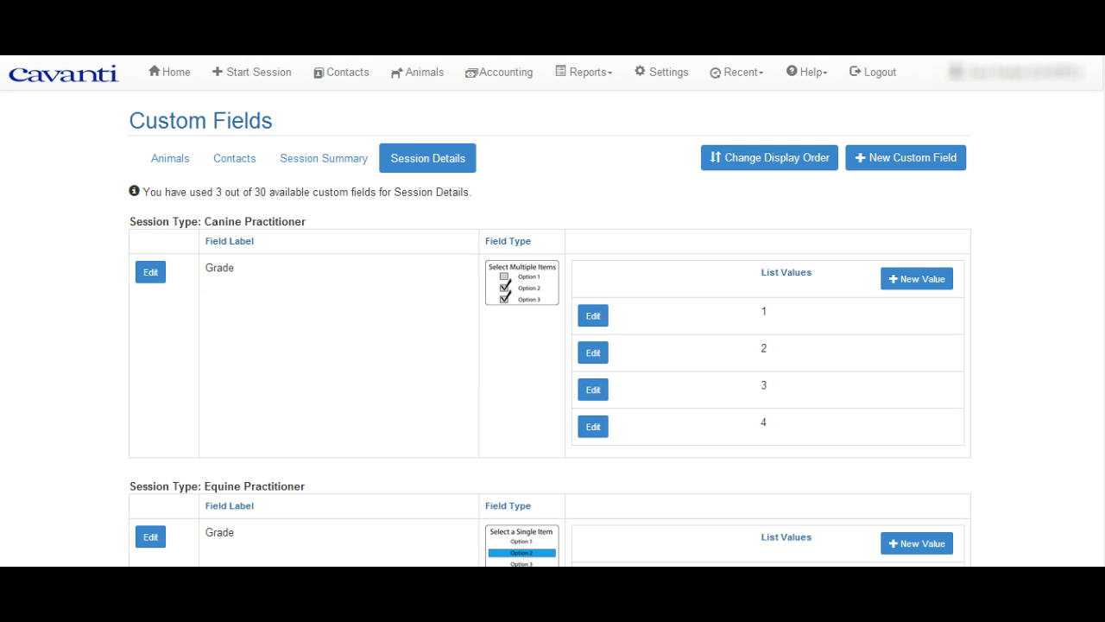
Examine the Session Details custom fields and their list values for each session type
scroll(552, 311, "down", 3)
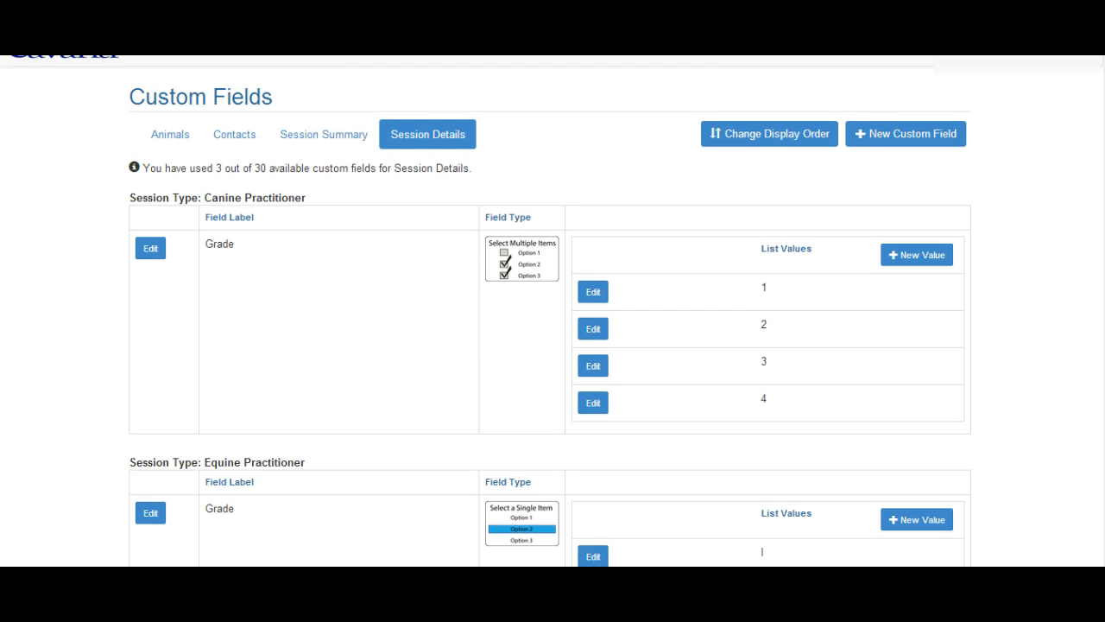
scroll(550, 311, "up", 1)
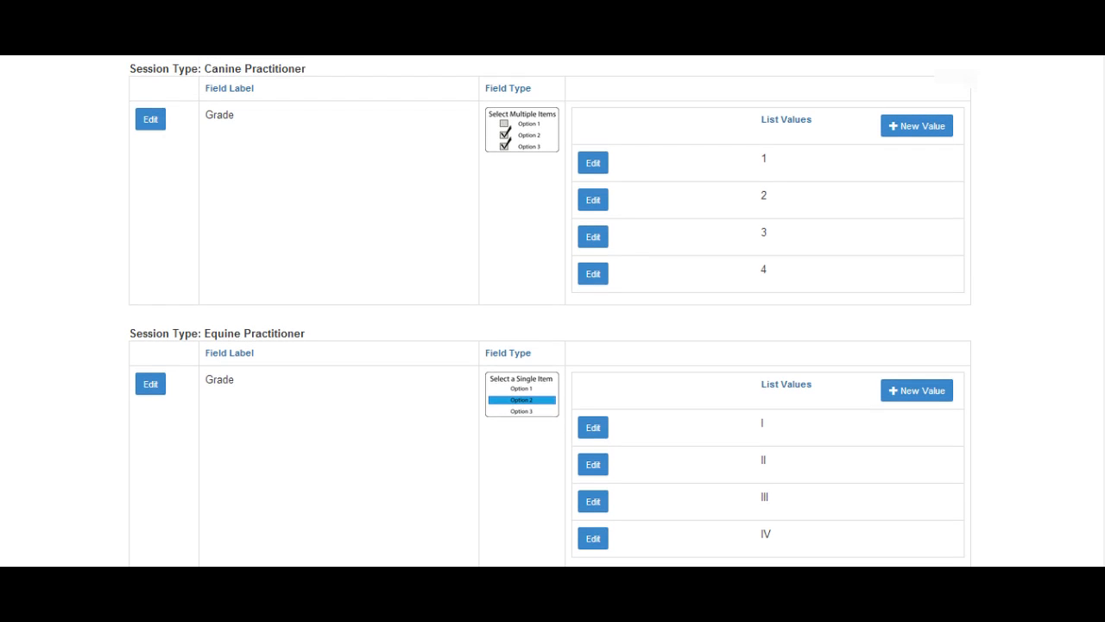
scroll(550, 311, "down", 4)
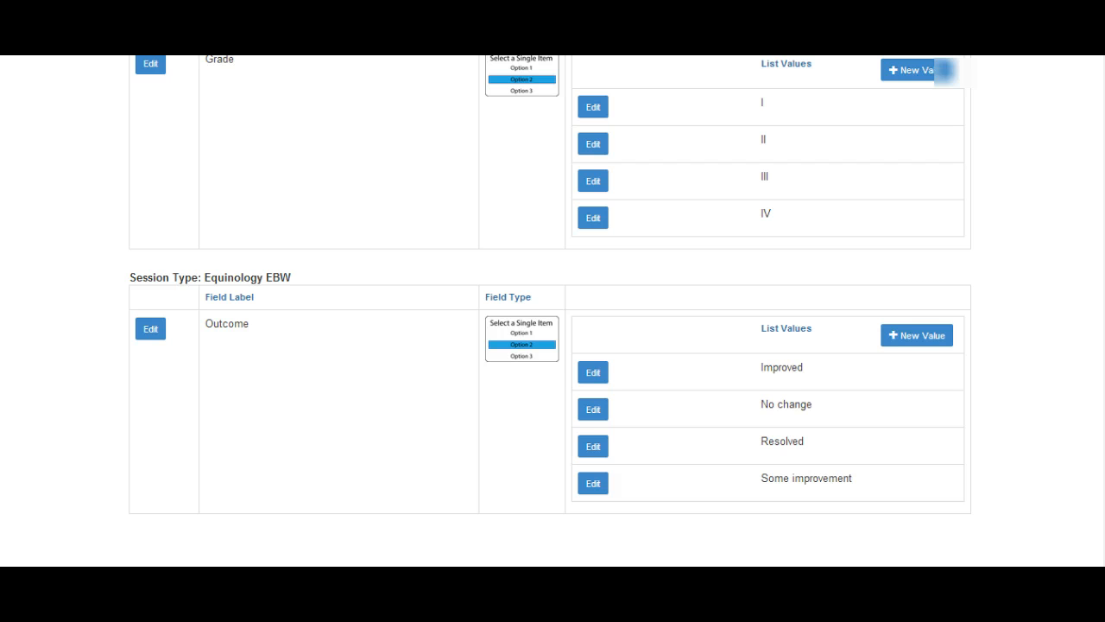
scroll(550, 311, "up", 6)
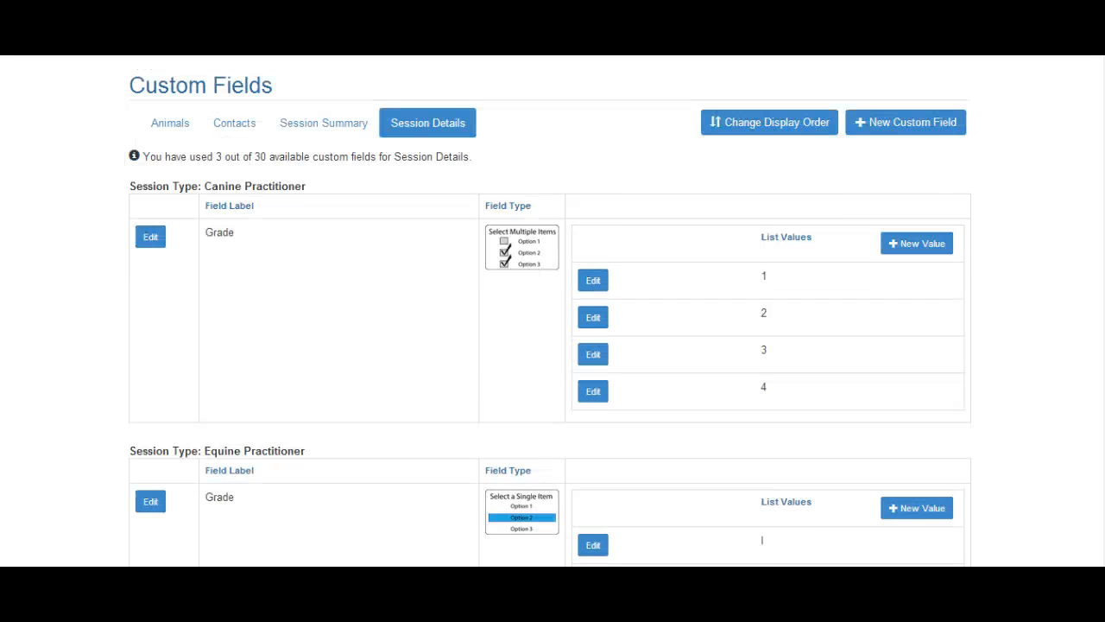
Start a new Session Details custom field for Equine Practitioner, using the Select Multiple Items field type
left_click(910, 157)
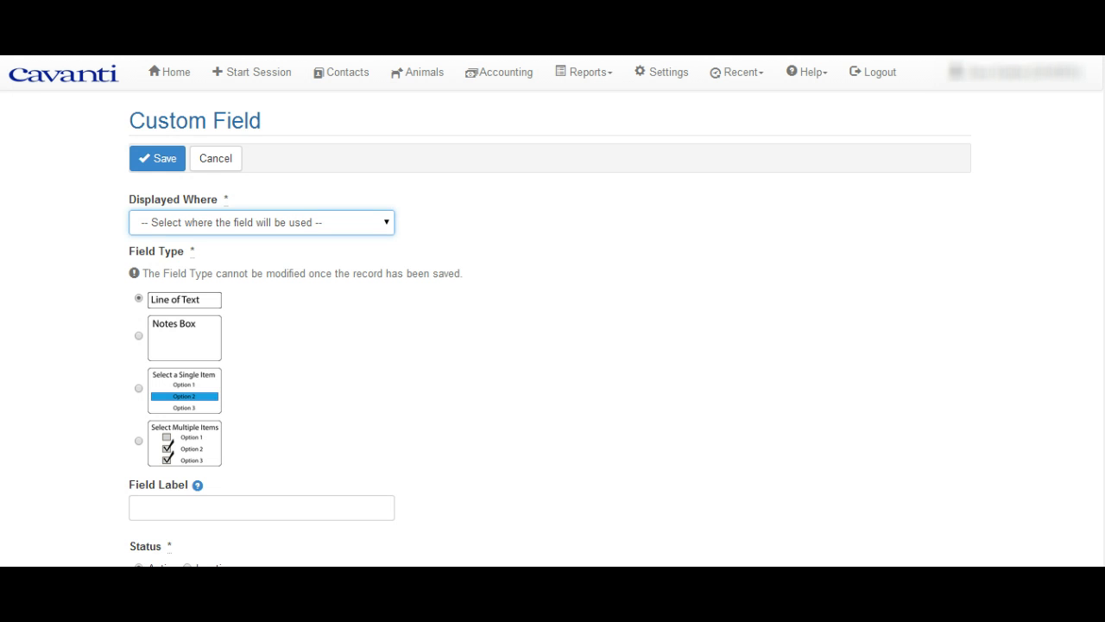
left_click(262, 223)
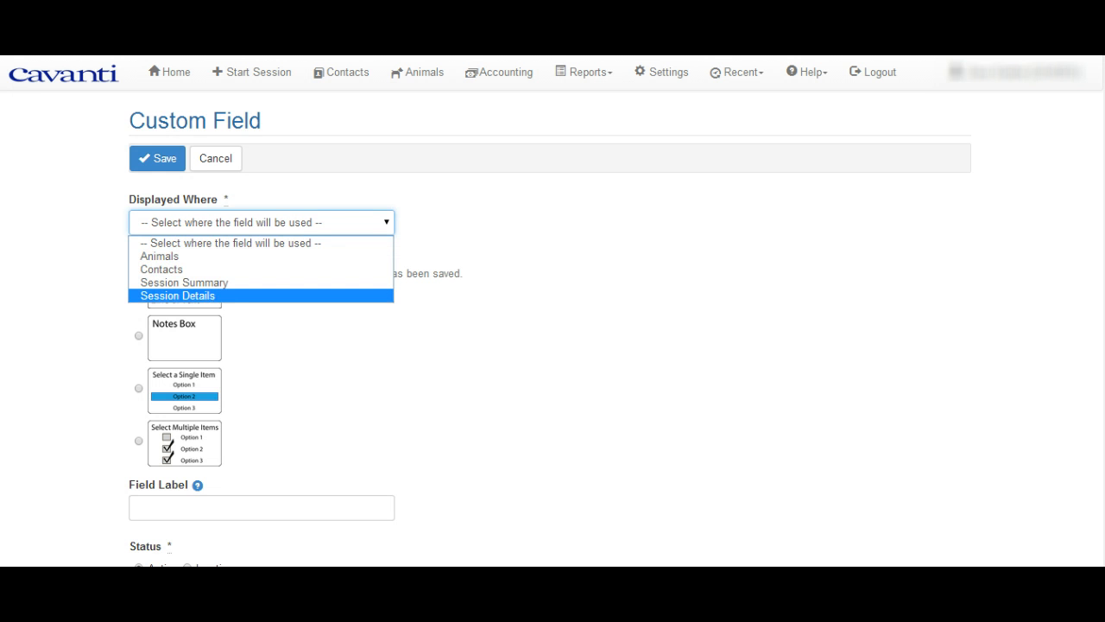
left_click(178, 296)
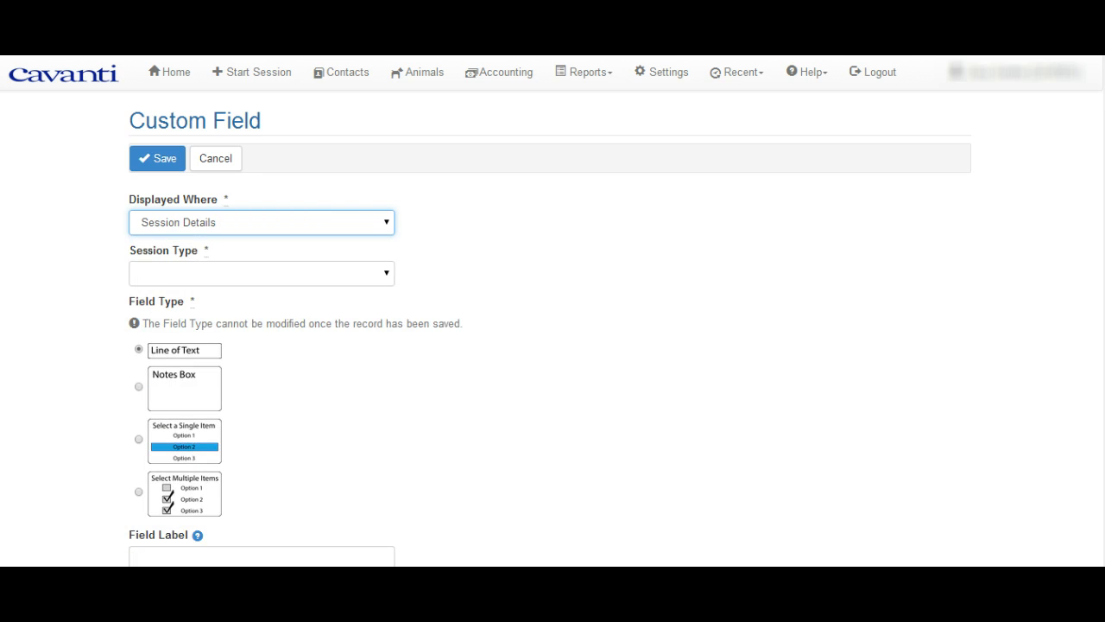
left_click(262, 273)
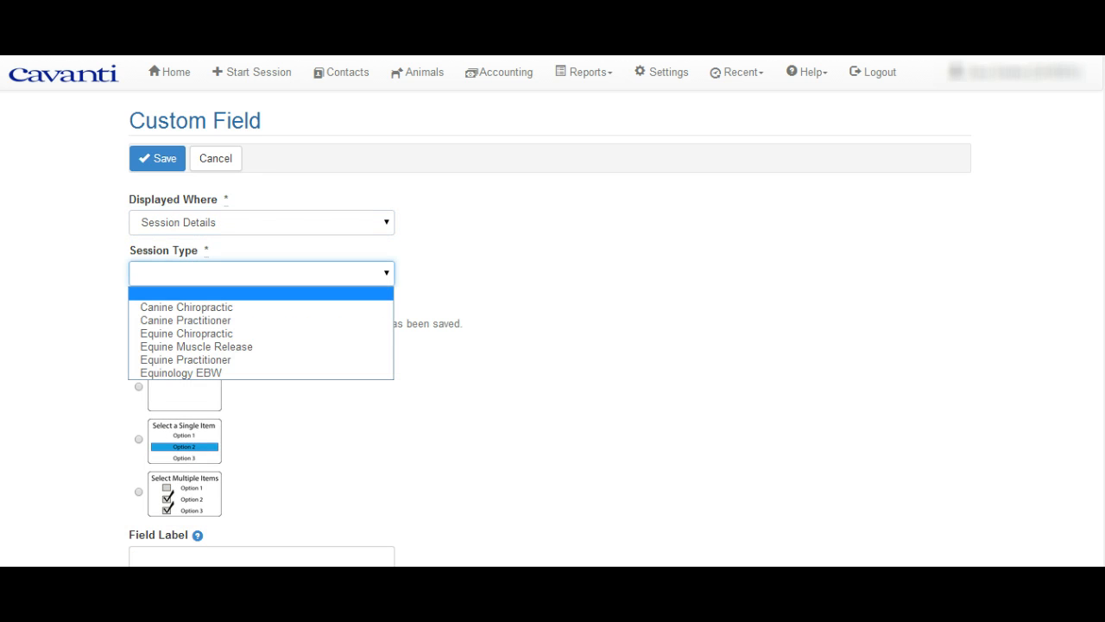
left_click(185, 359)
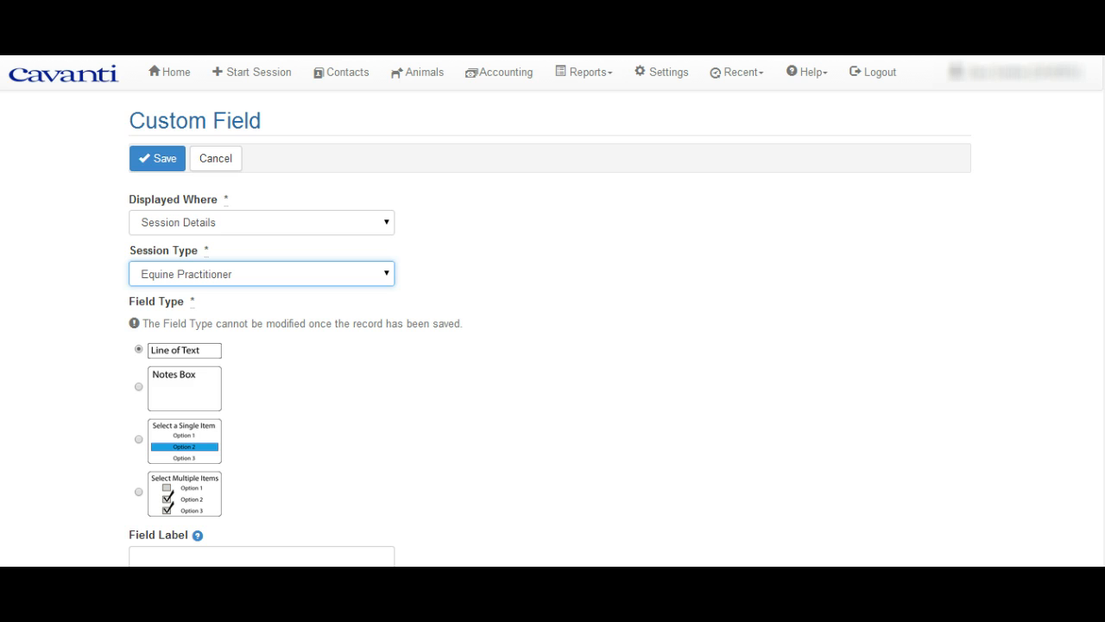
left_click(138, 492)
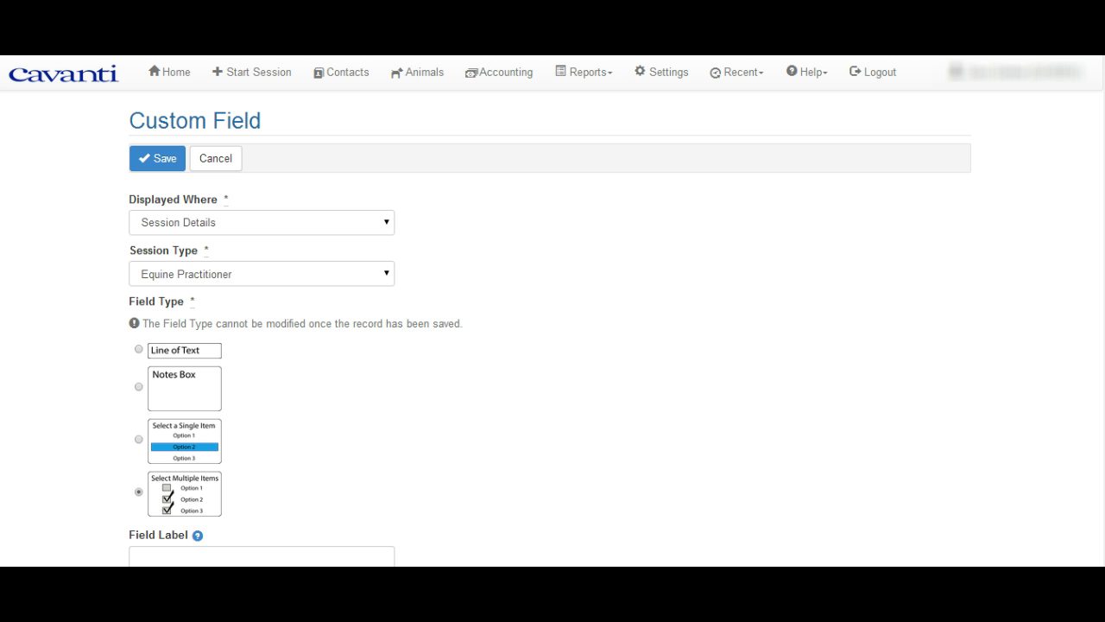
Label the new custom field Second Pass and save it
scroll(552, 311, "down", 3)
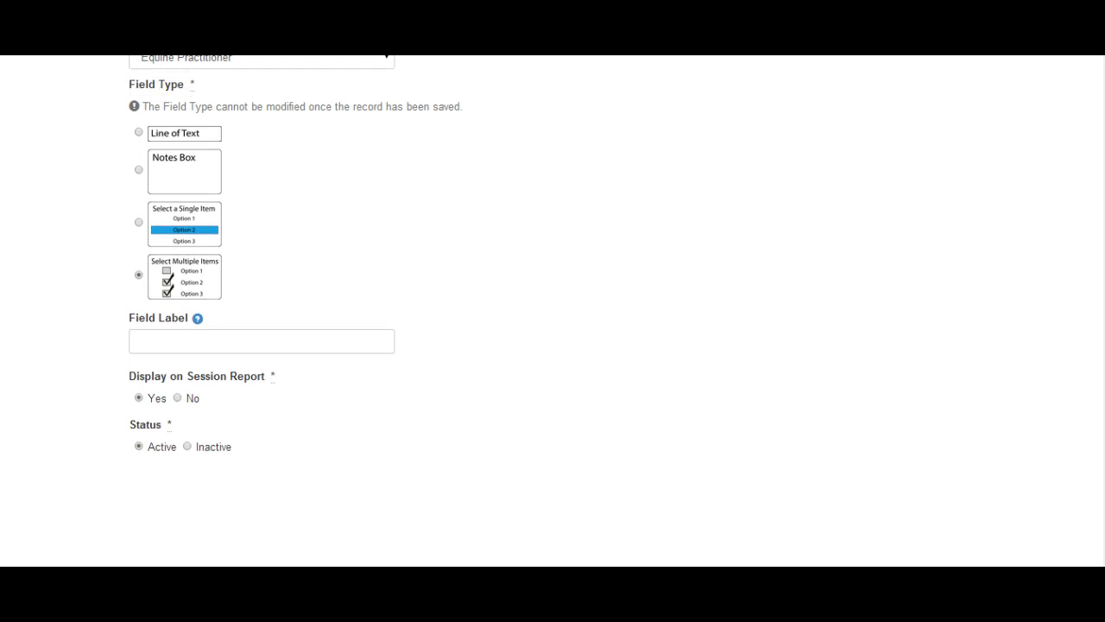
left_click(262, 341)
type("Second Pass")
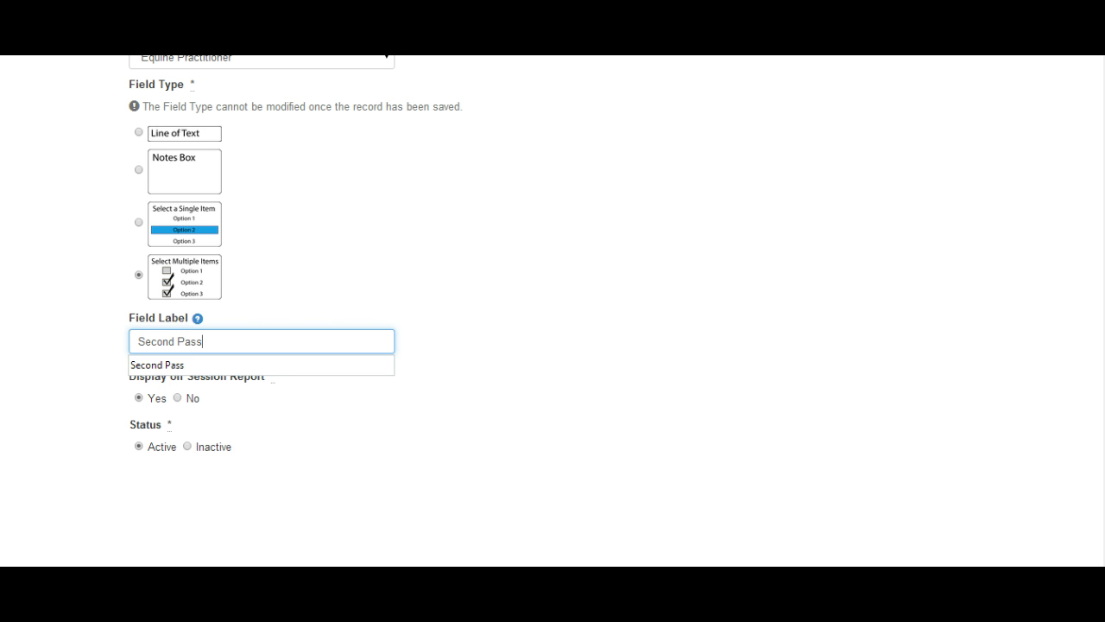
key("Tab")
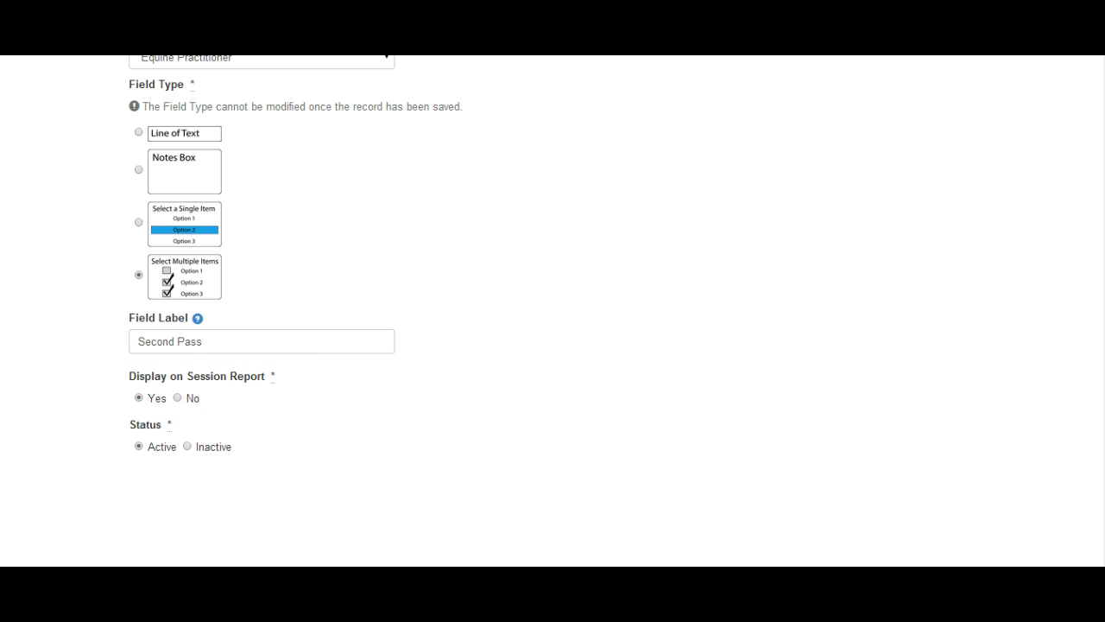
scroll(552, 311, "up", 3)
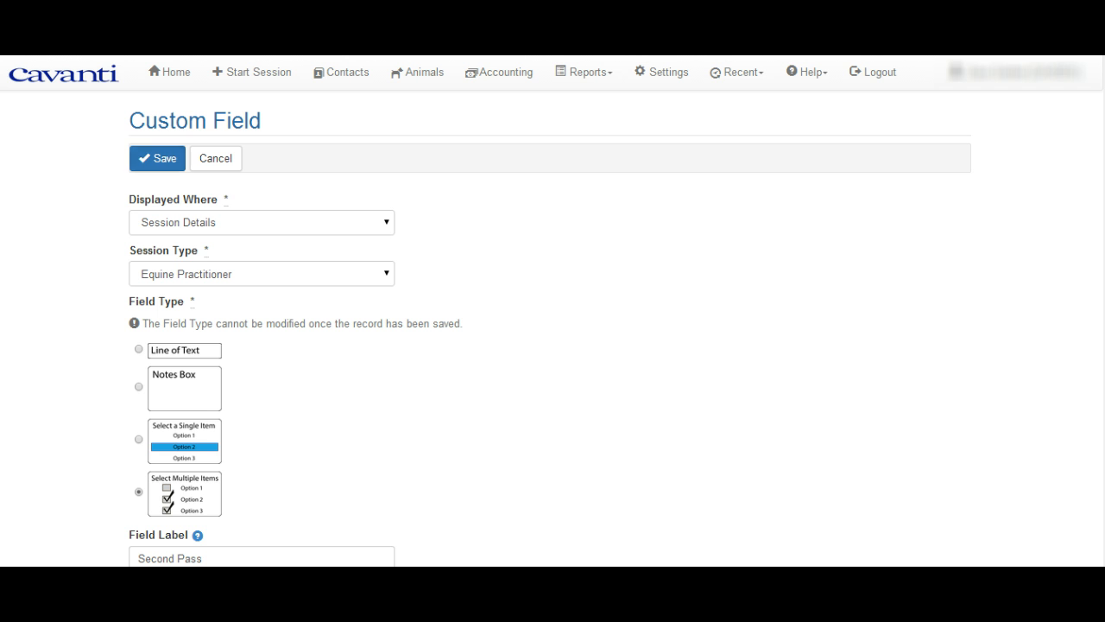
key("Return")
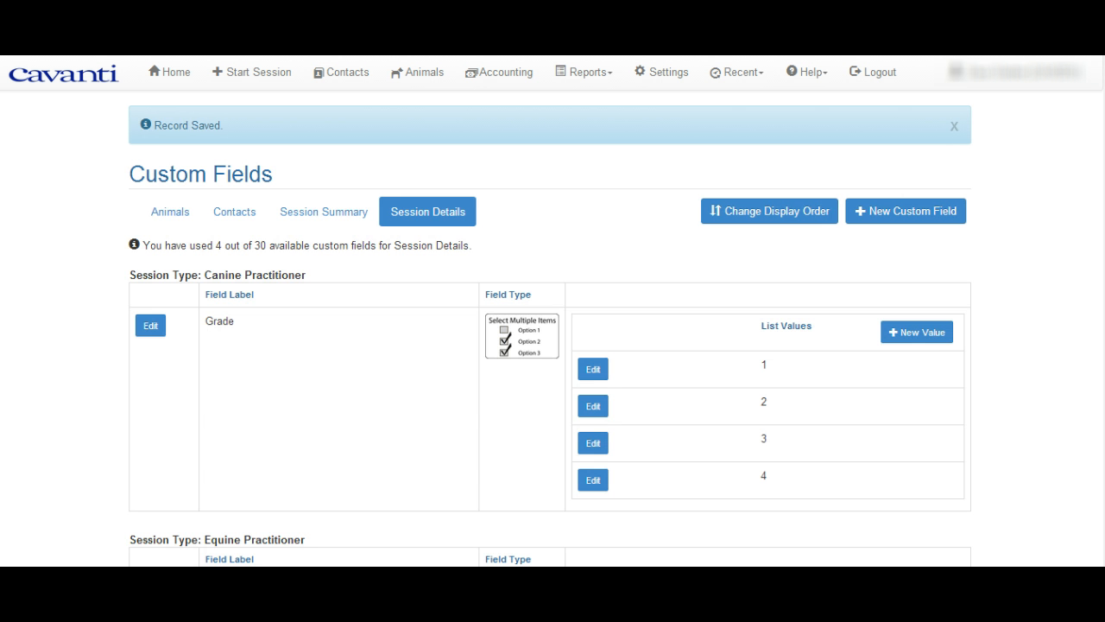
Add the list values Resolved and No Change to Equine Practitioner's Second Pass field
scroll(553, 311, "down", 5)
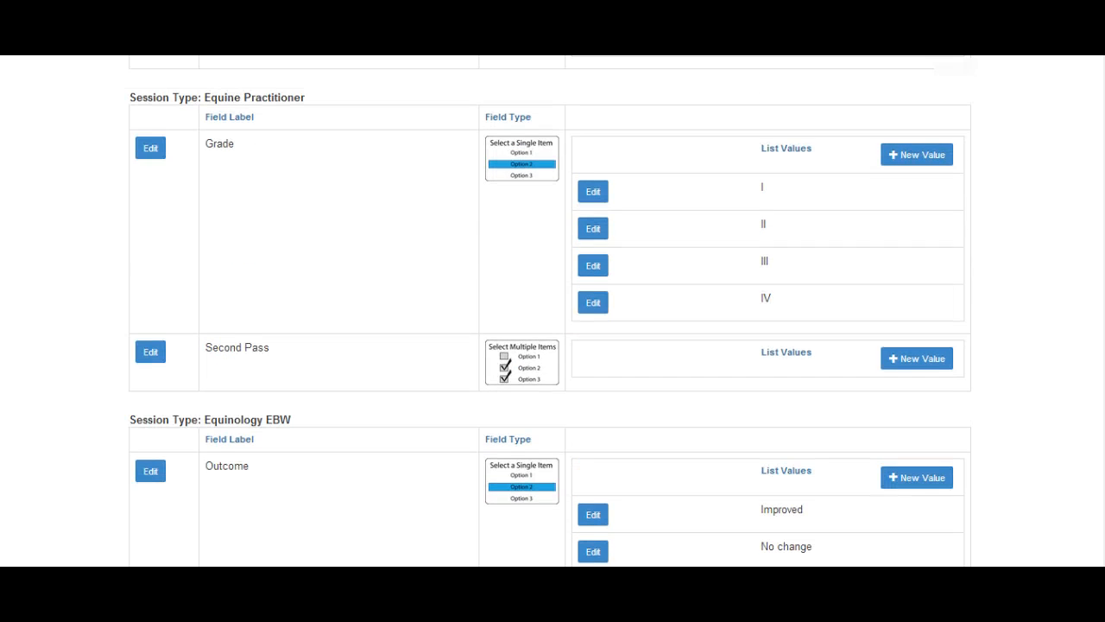
left_click(917, 353)
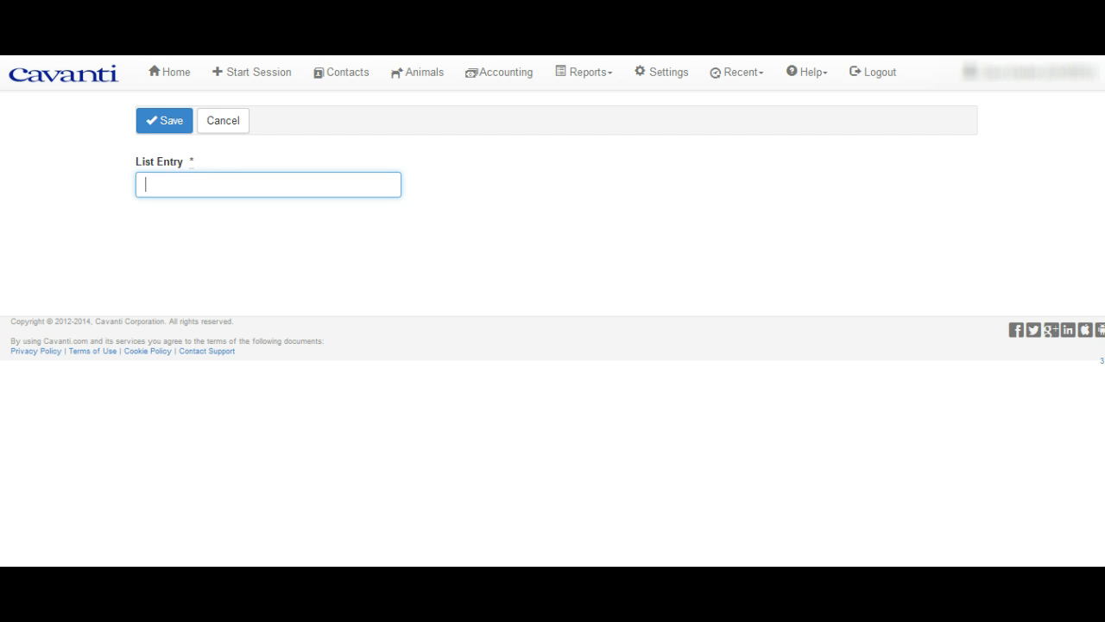
type("Resolved")
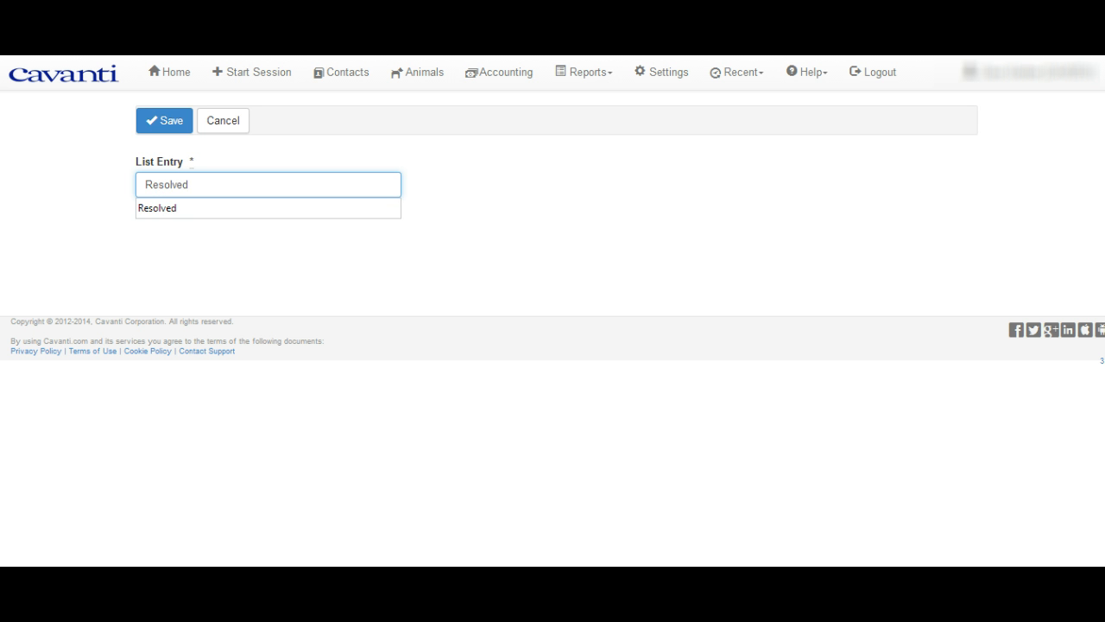
key("Return")
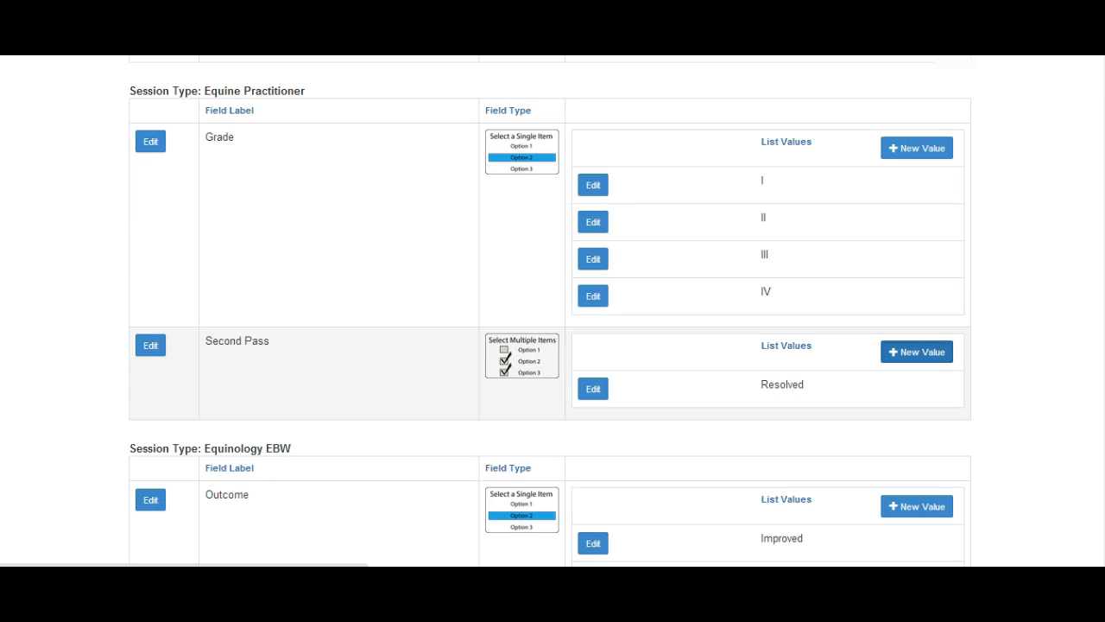
left_click(916, 352)
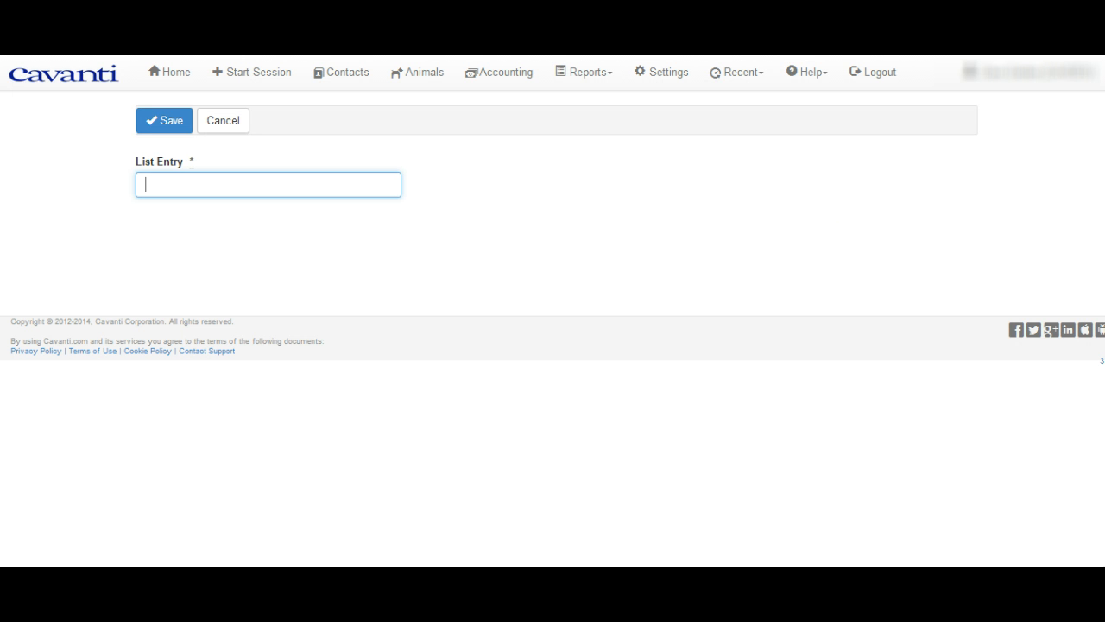
type("No Change")
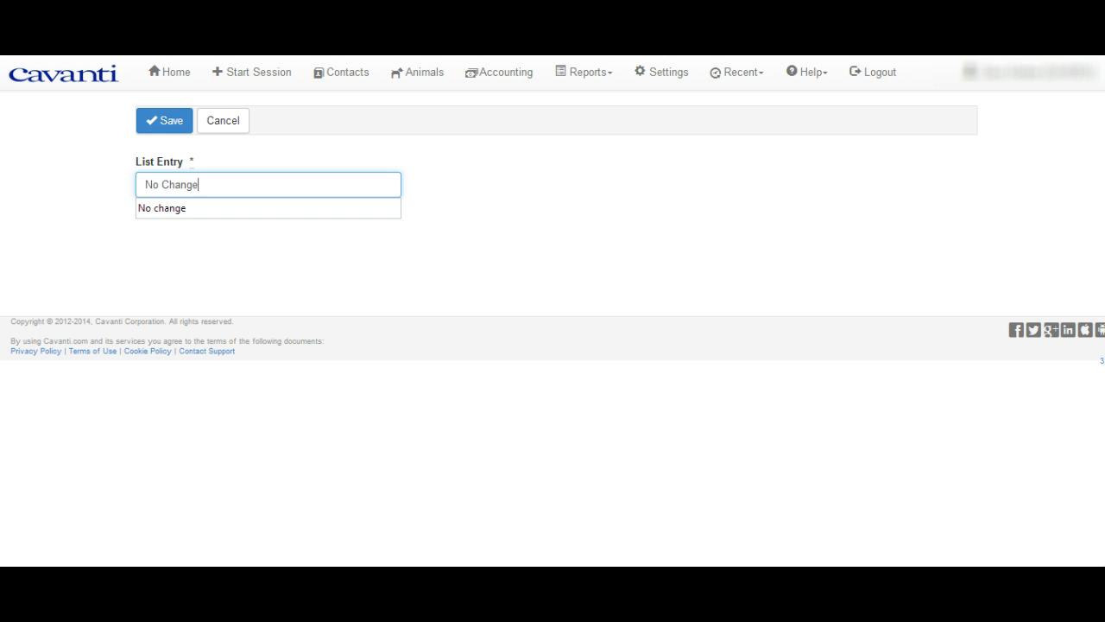
left_click(164, 121)
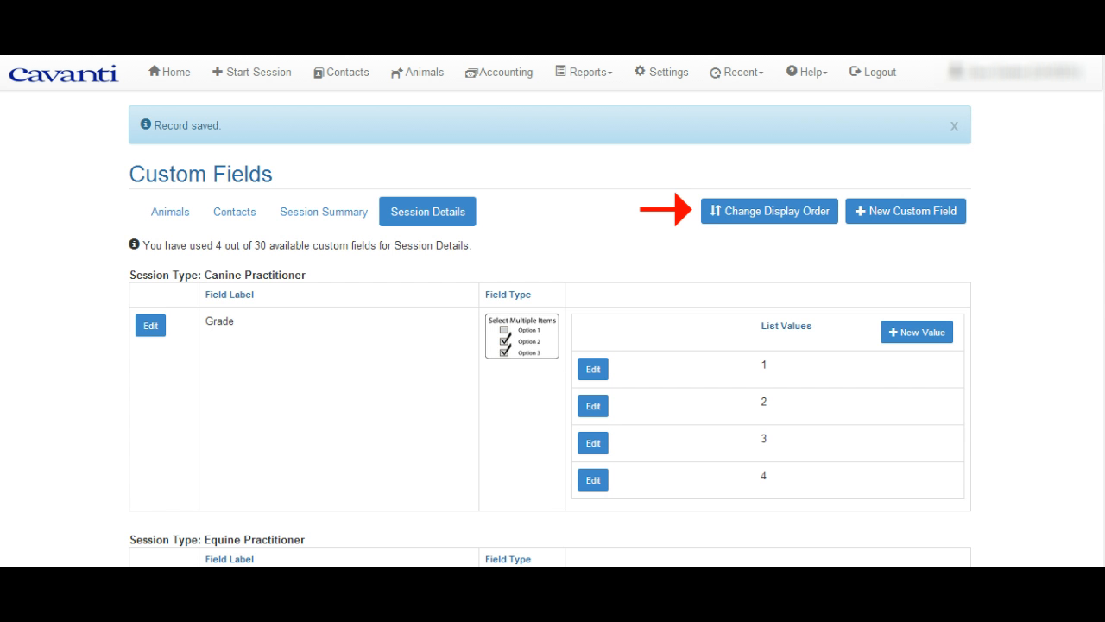
Try to move Equine Practitioner's Second Pass field above Grade in the Session Details display order
left_click(769, 210)
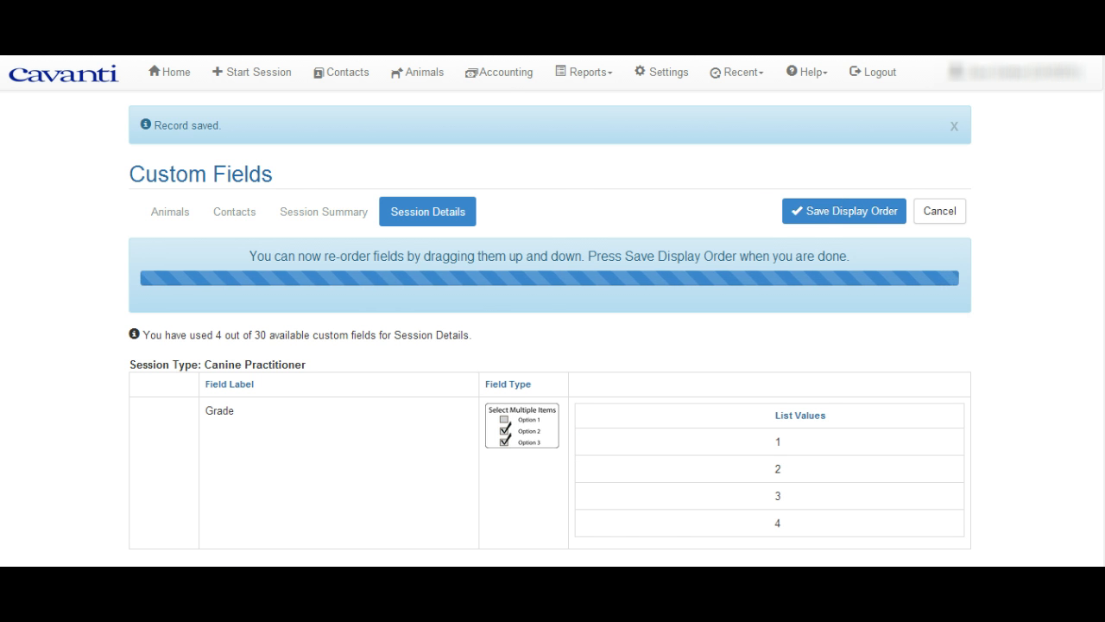
scroll(553, 311, "down", 4)
left_click_drag(337, 436, 337, 272)
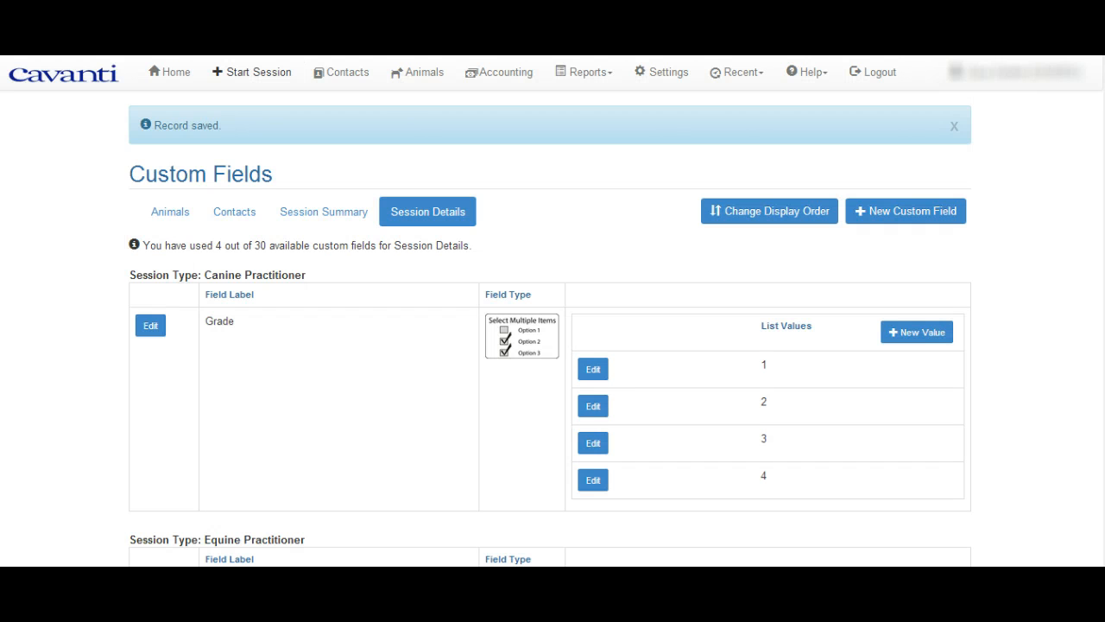
Start a session for Bonnie and set the Grade of Cervical 3, under the neck's skeletal lines, to II
left_click(252, 72)
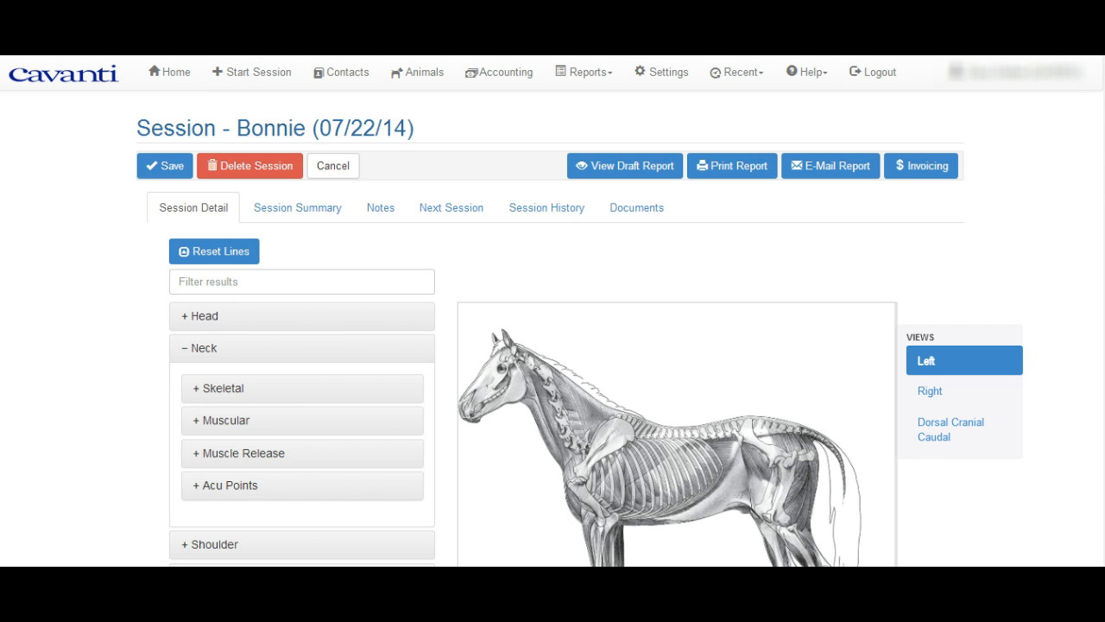
left_click(223, 388)
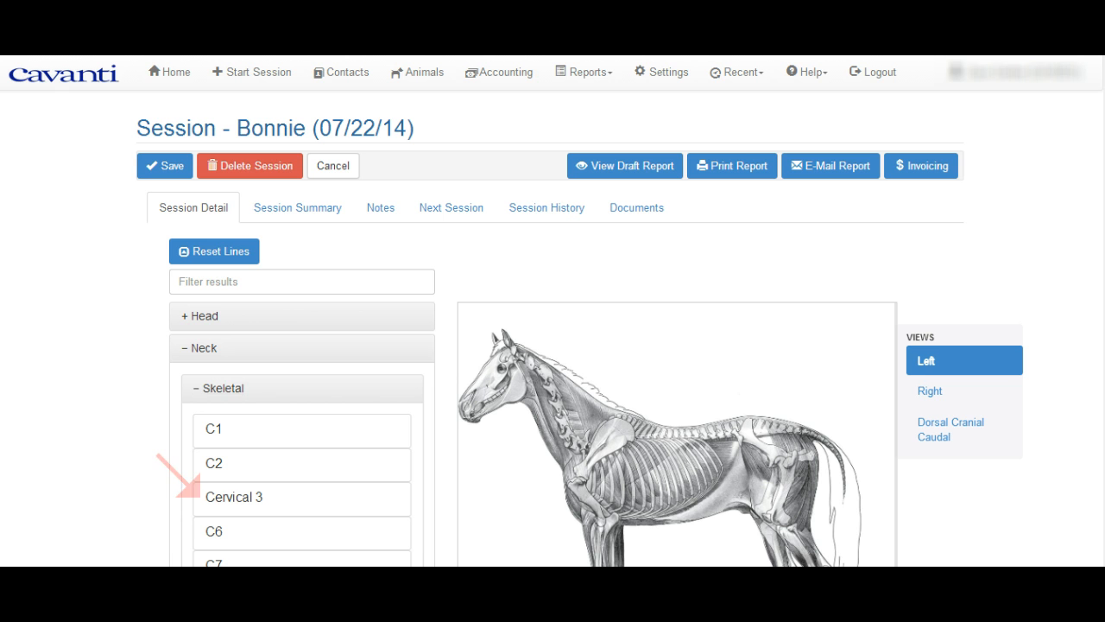
scroll(553, 346, "down", 3)
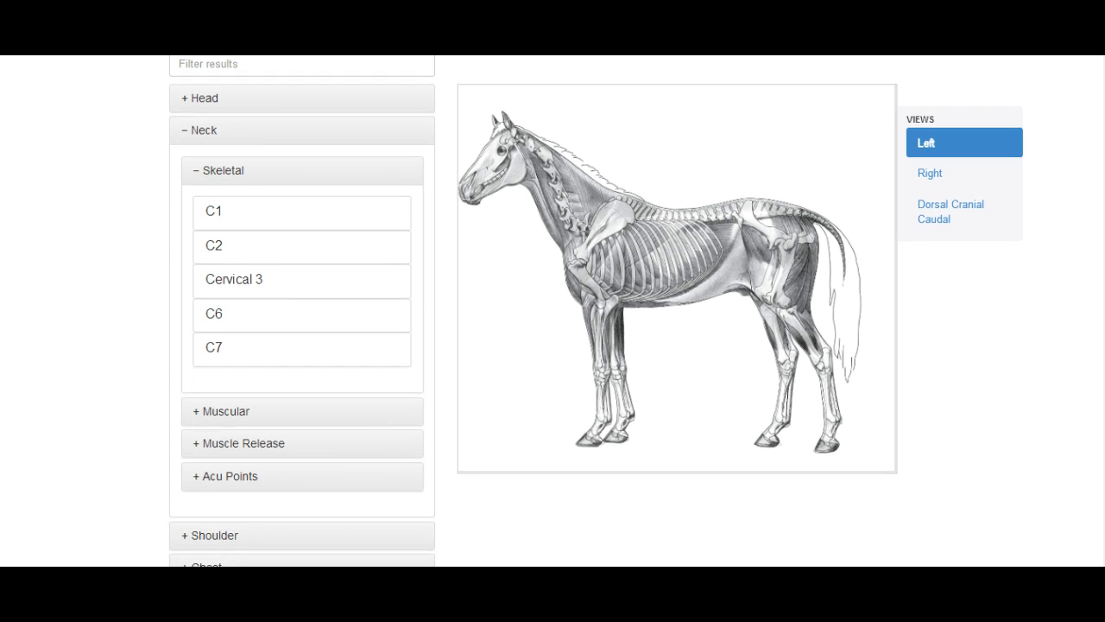
left_click(234, 280)
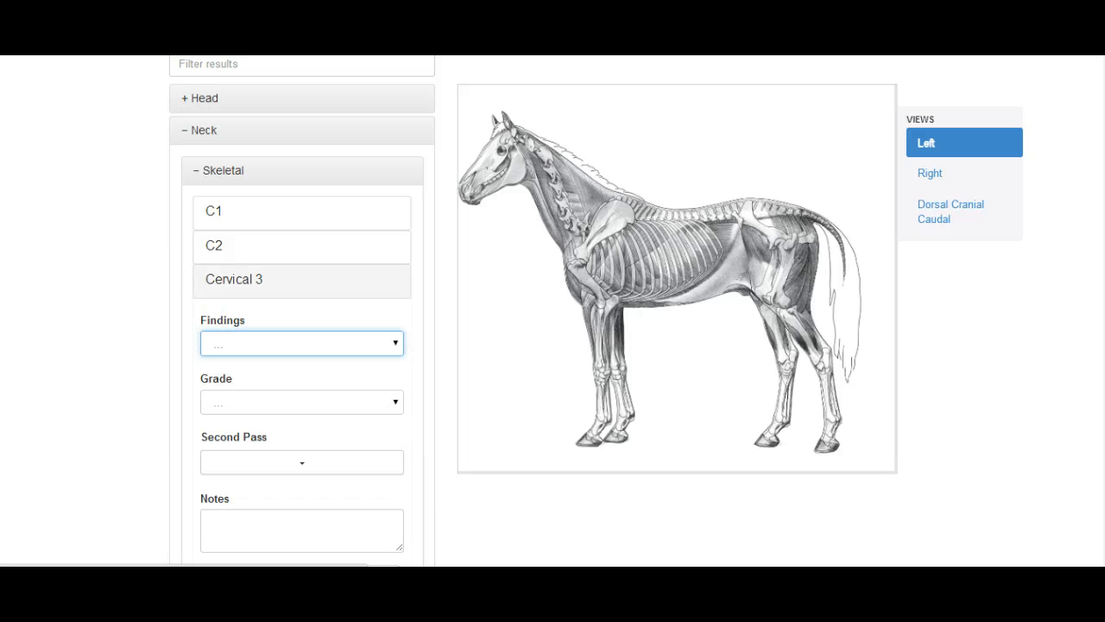
left_click(302, 402)
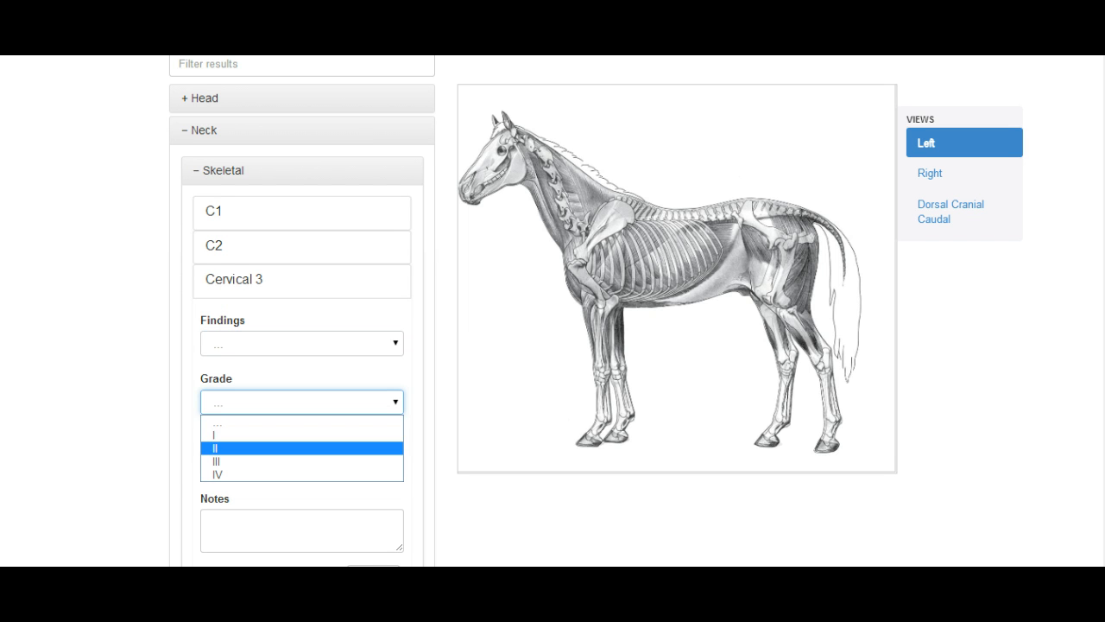
left_click(216, 448)
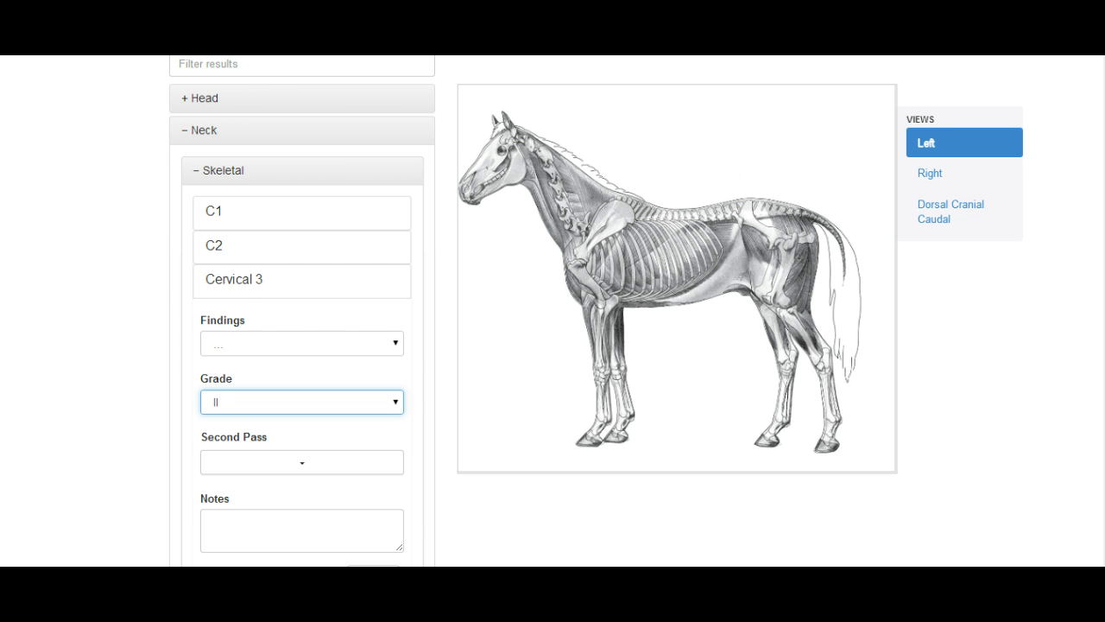
Set Seen Before? to No in the session's summary
scroll(553, 311, "up", 5)
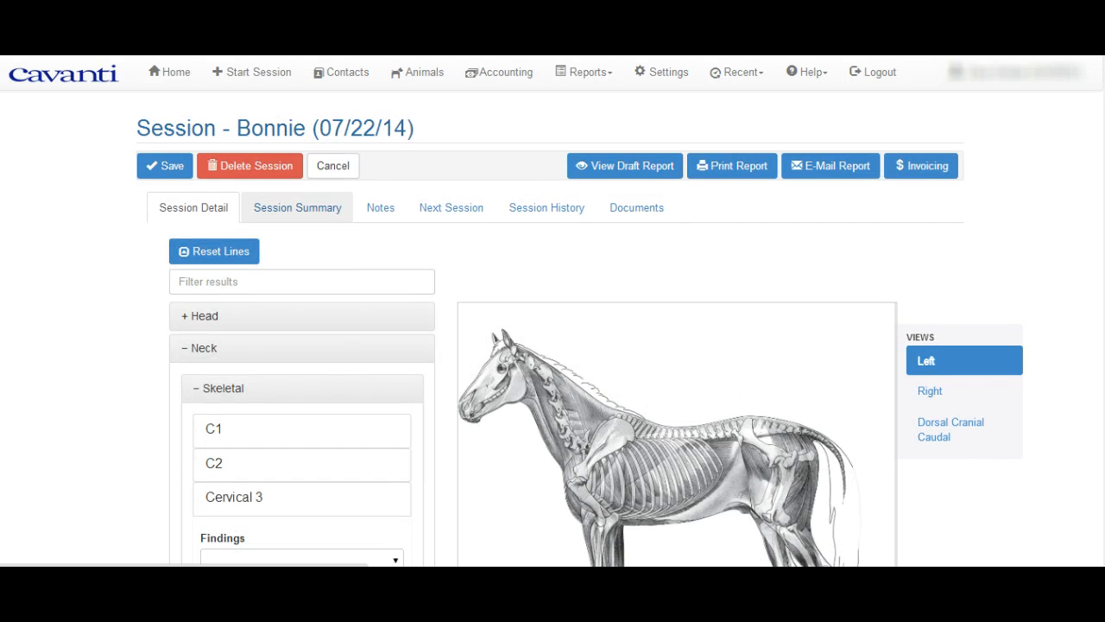
left_click(297, 207)
scroll(552, 311, "down", 1)
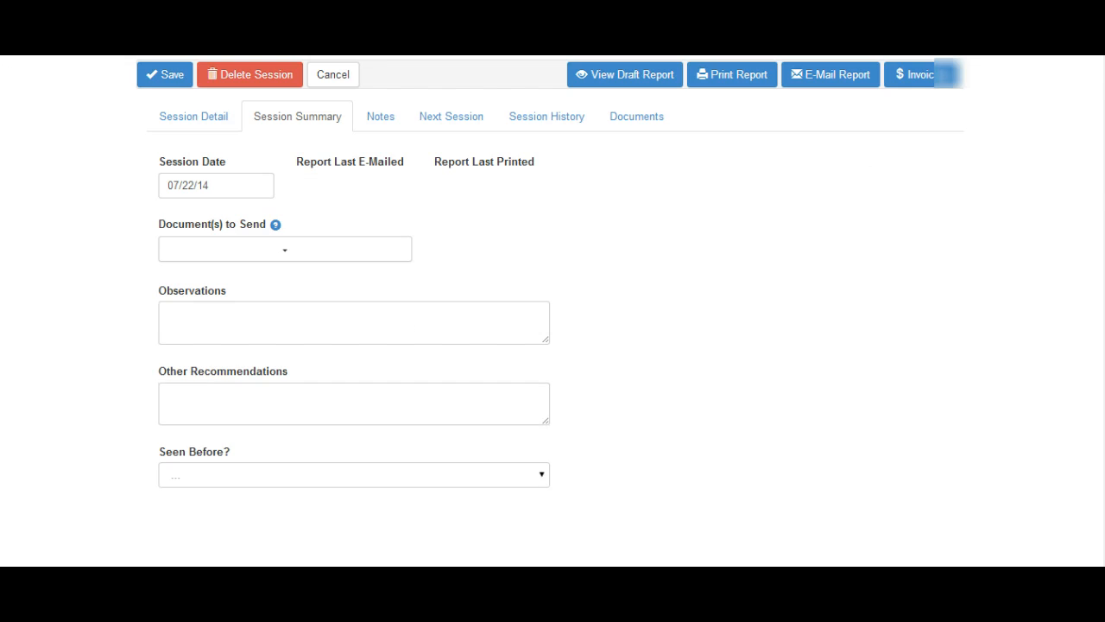
scroll(552, 311, "down", 1)
left_click(354, 367)
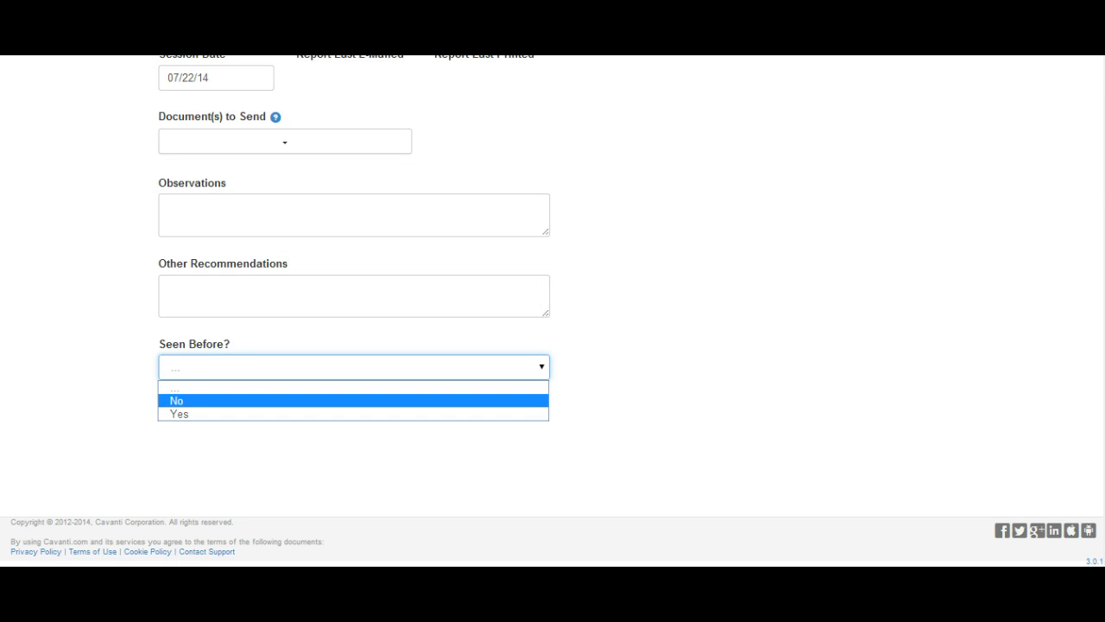
left_click(259, 400)
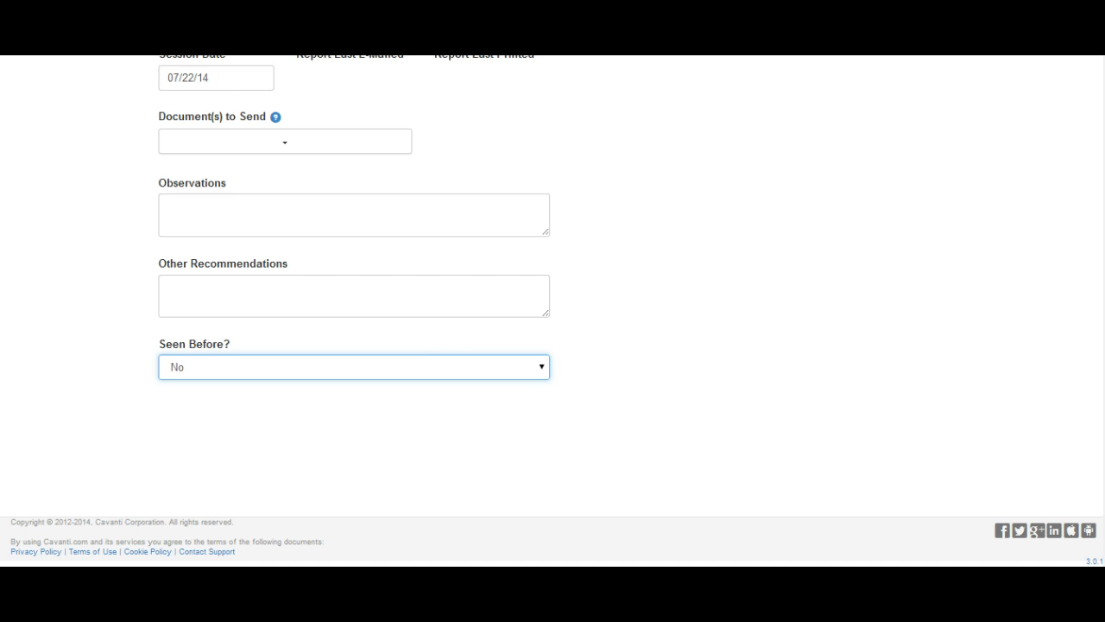